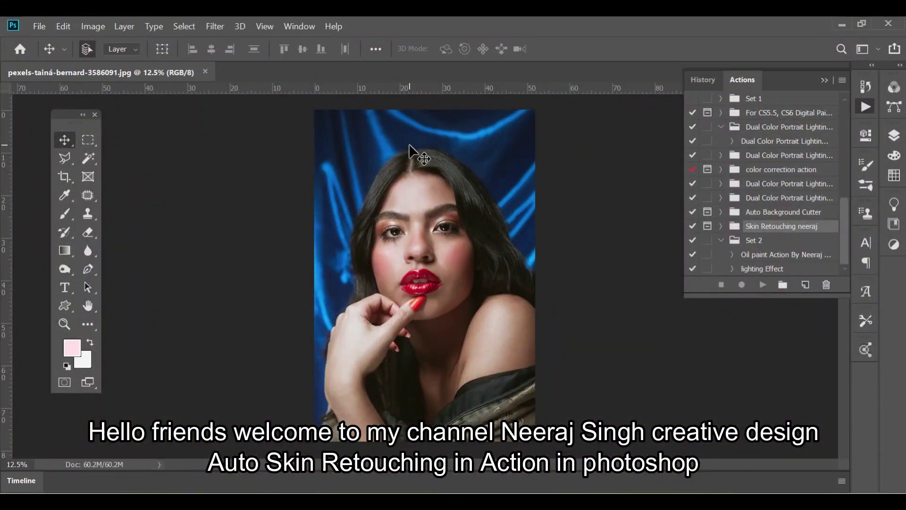
Expand the Skin Retouching neeraj action set and show the Layers panel with the Background layer.
left_click(721, 226)
left_click(894, 136)
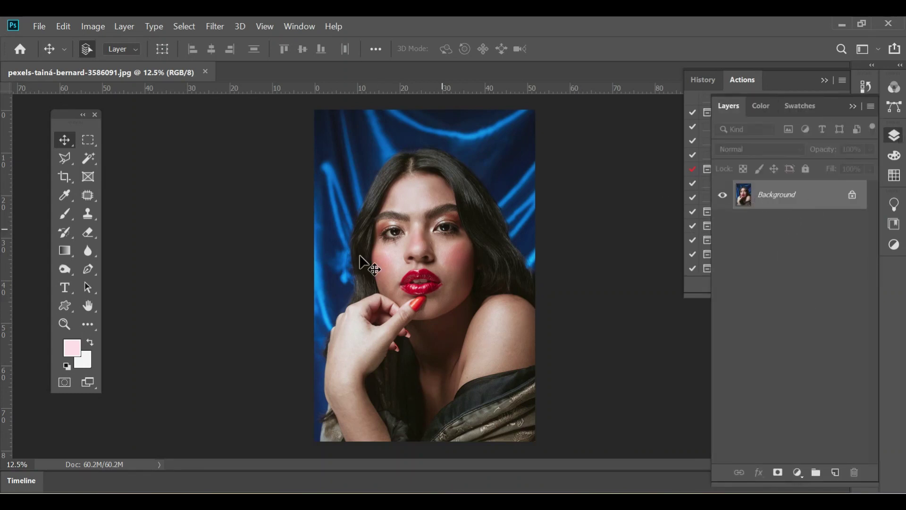
scroll(434, 242, "up", 2)
scroll(390, 174, "up", 2)
scroll(478, 191, "down", 5)
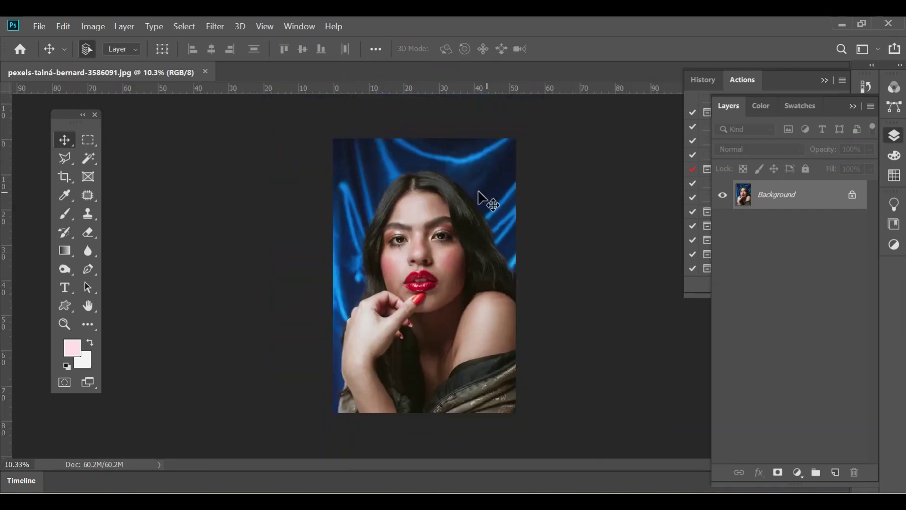
scroll(474, 218, "up", 2)
scroll(511, 221, "down", 1)
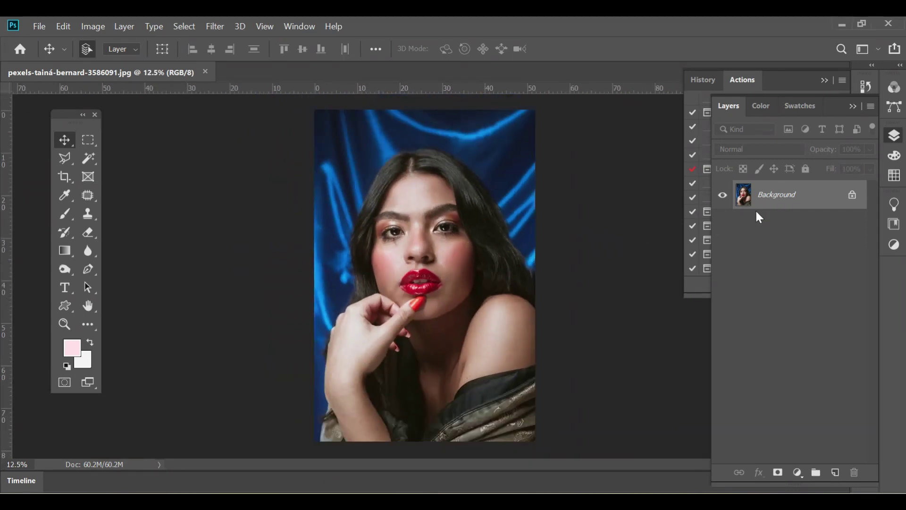
Duplicate the Background layer as a Background copy.
right_click(767, 202)
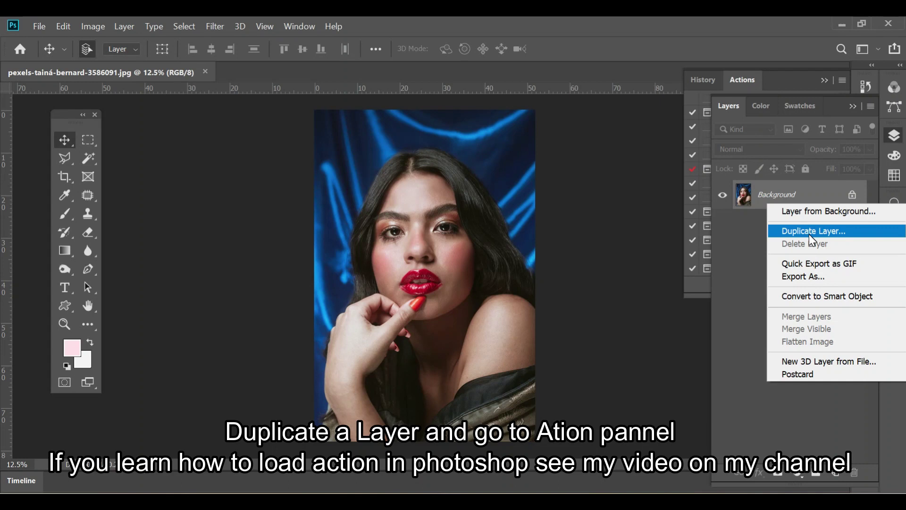
left_click(810, 231)
left_click(572, 140)
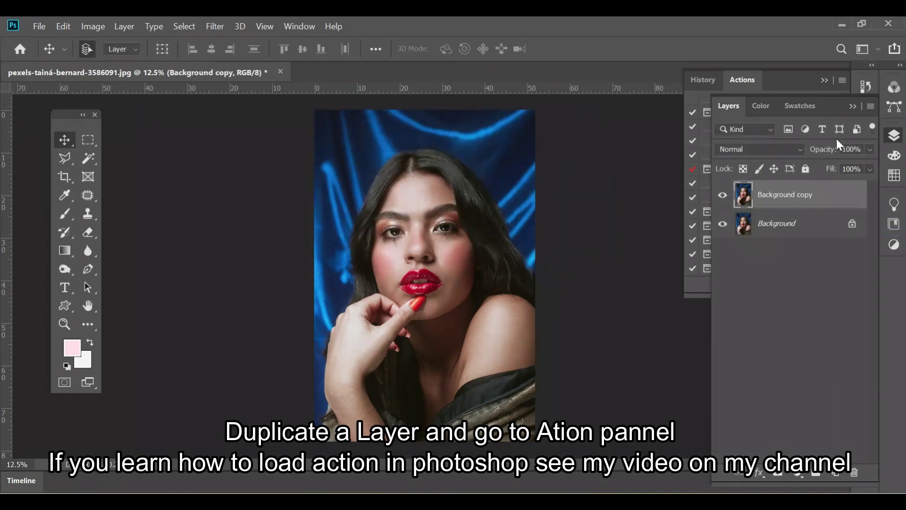
Run the Mattifier action from the Skin Retouching neeraj set on the copy.
left_click(853, 106)
scroll(416, 214, "up", 2)
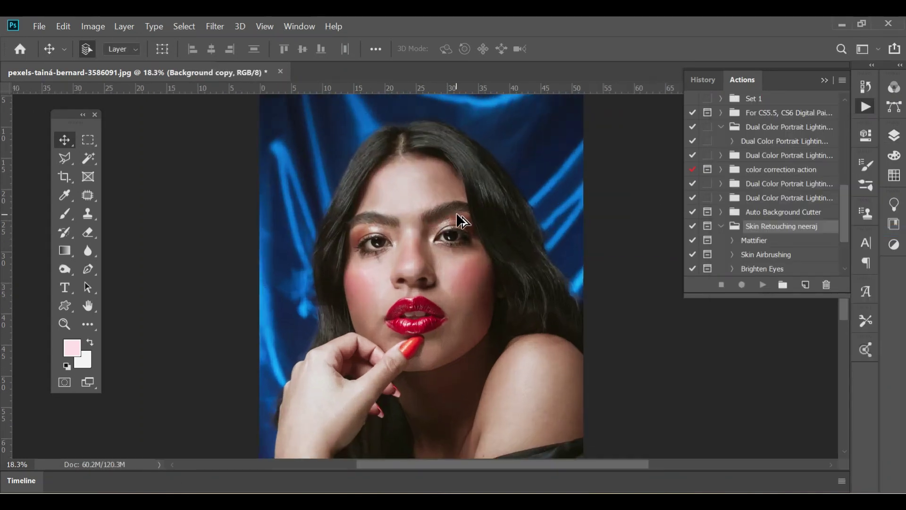
scroll(461, 219, "up", 1)
left_click_drag(423, 305, 436, 246)
scroll(436, 246, "down", 2)
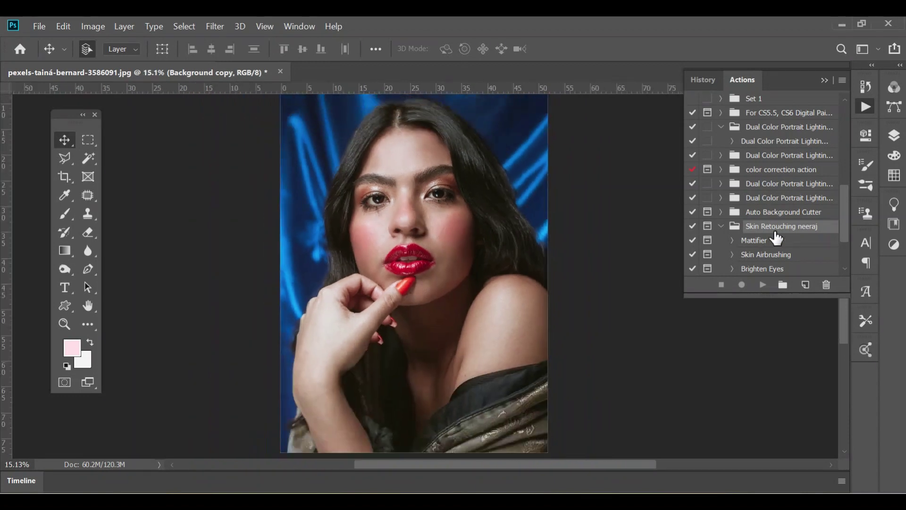
left_click(751, 243)
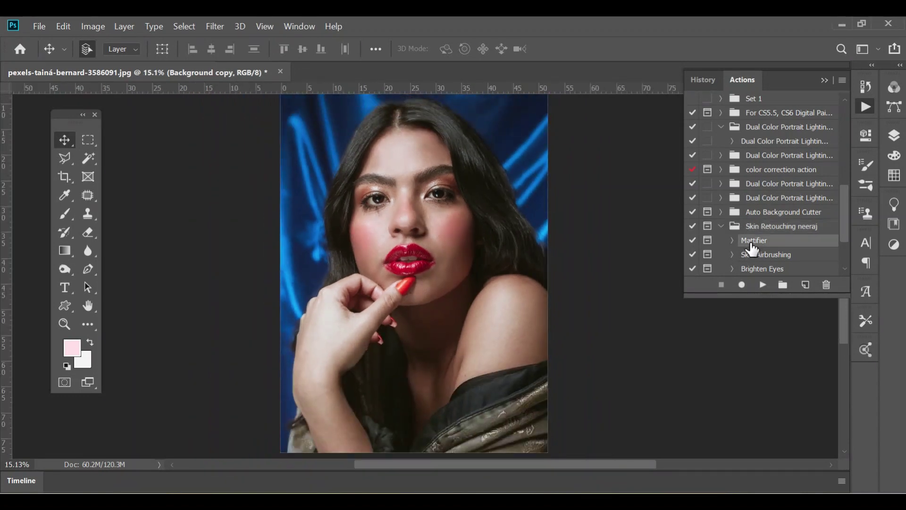
left_click(762, 285)
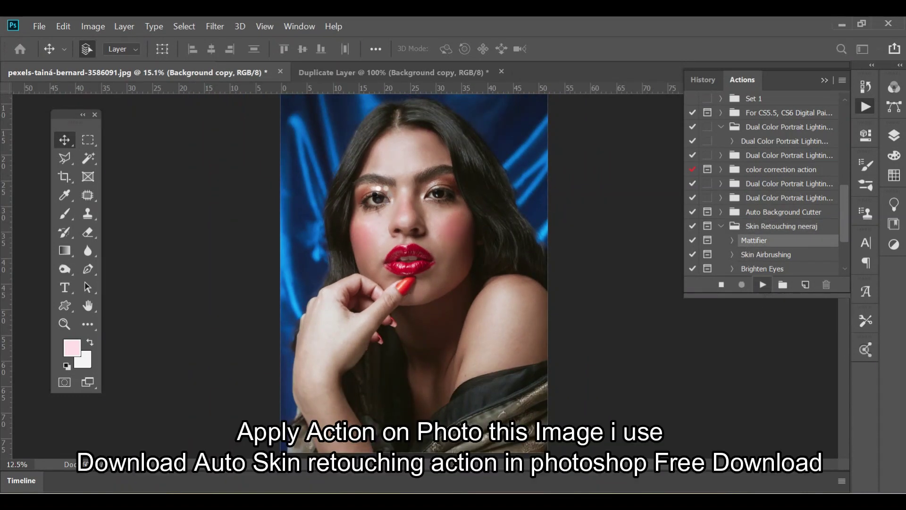
Dismiss the Mattifier message and paint its mask over the forehead with a 250 brush.
left_click(483, 220)
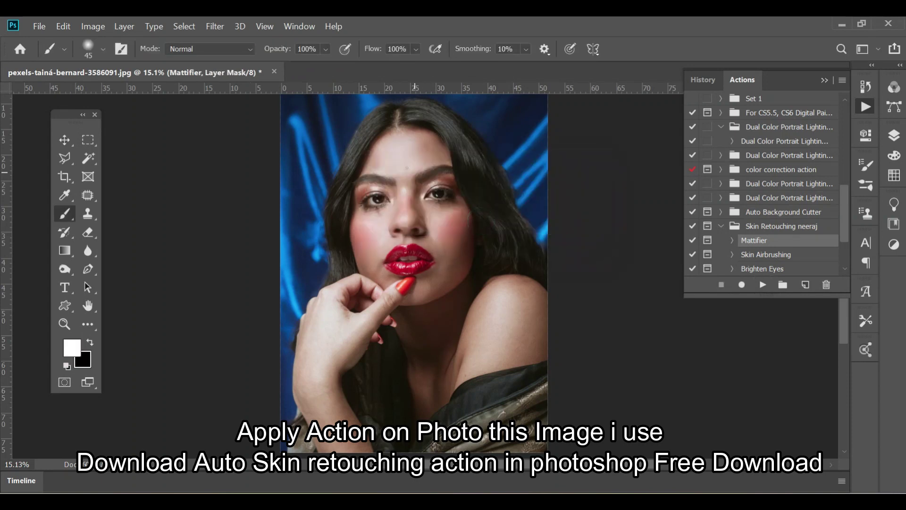
scroll(394, 132, "up", 2)
scroll(393, 149, "up", 4)
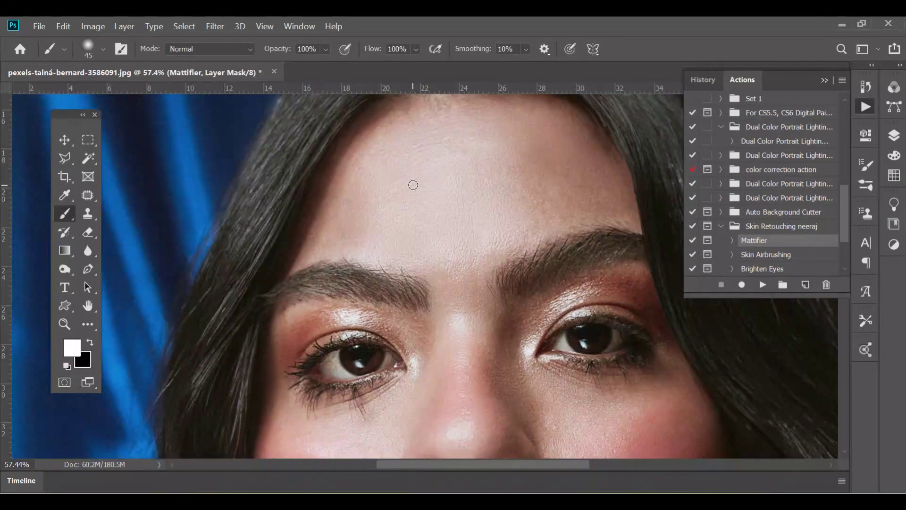
key("bracketright")
key("bracketright")
mouse_move(434, 186)
left_mouse_down()
mouse_move(478, 205)
mouse_move(494, 140)
mouse_move(470, 132)
mouse_move(419, 158)
mouse_move(431, 161)
mouse_move(351, 184)
mouse_move(348, 208)
mouse_move(434, 208)
mouse_move(463, 243)
mouse_move(487, 226)
mouse_move(370, 186)
mouse_move(516, 148)
mouse_move(565, 177)
left_mouse_up()
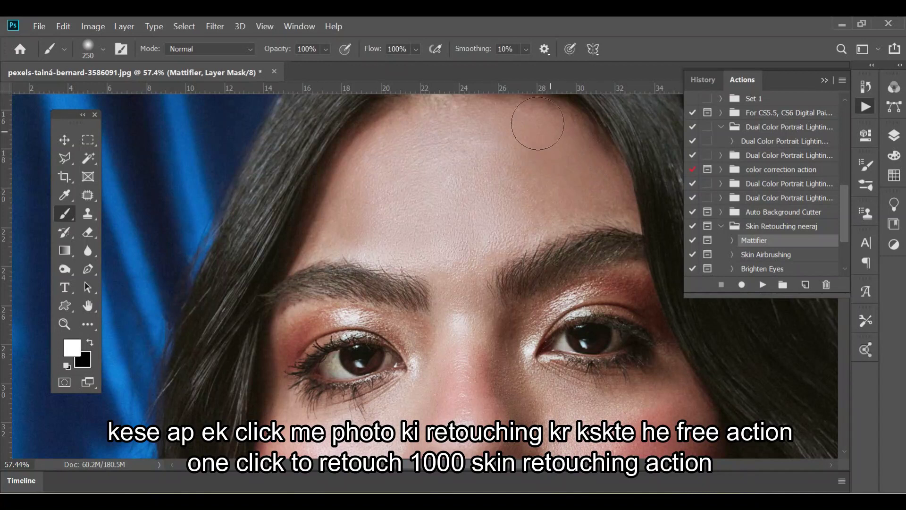
Extend the Mattifier mask painting down the nose and across the cheek.
scroll(420, 142, "up", 1)
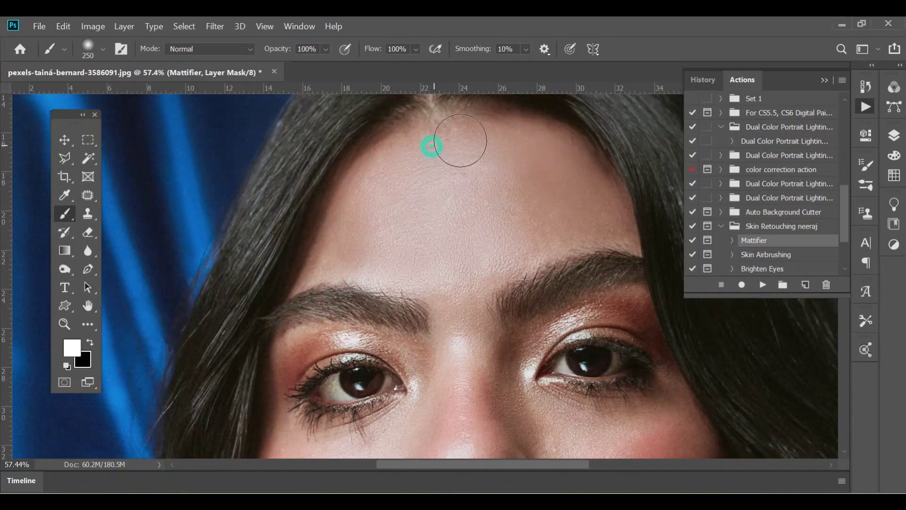
scroll(425, 222, "down", 4)
scroll(453, 184, "down", 1)
mouse_move(455, 187)
left_mouse_down()
mouse_move(456, 247)
mouse_move(462, 227)
mouse_move(478, 332)
mouse_move(448, 344)
mouse_move(471, 314)
mouse_move(517, 352)
mouse_move(502, 273)
mouse_move(516, 299)
mouse_move(617, 352)
left_mouse_up()
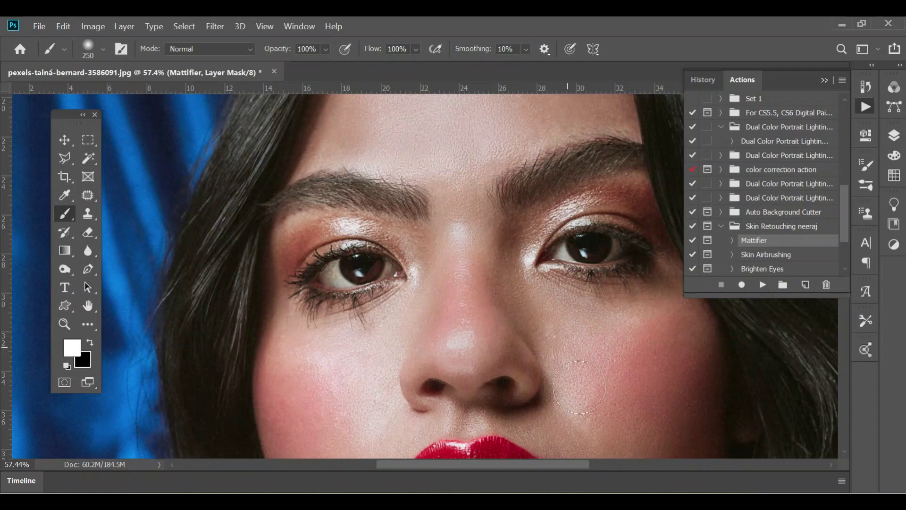
scroll(531, 307, "down", 1)
scroll(533, 302, "down", 1)
scroll(538, 295, "down", 1)
mouse_move(538, 293)
left_mouse_down()
mouse_move(588, 354)
mouse_move(587, 303)
mouse_move(641, 351)
left_mouse_up()
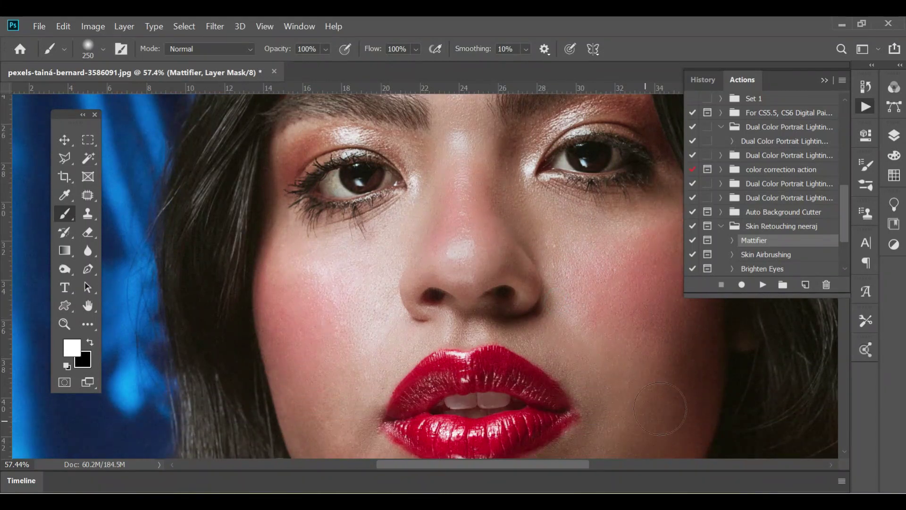
scroll(660, 361, "up", 1)
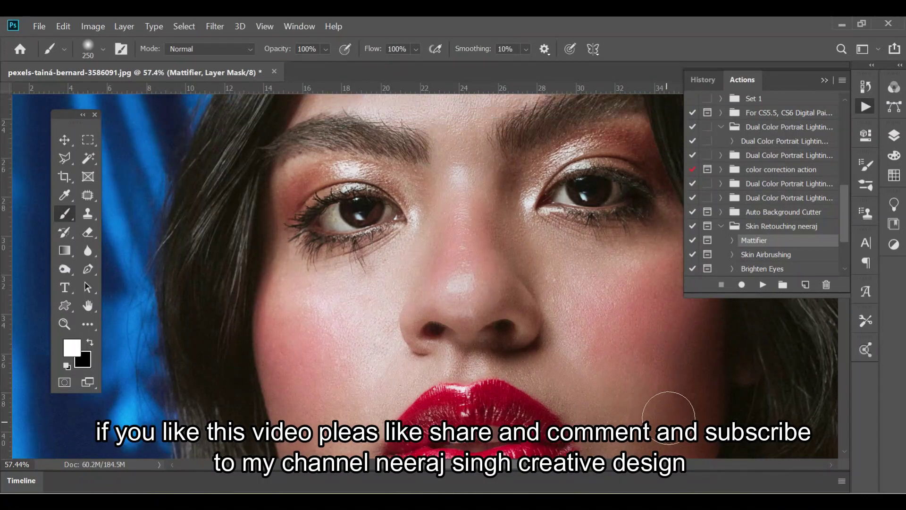
scroll(629, 347, "up", 1)
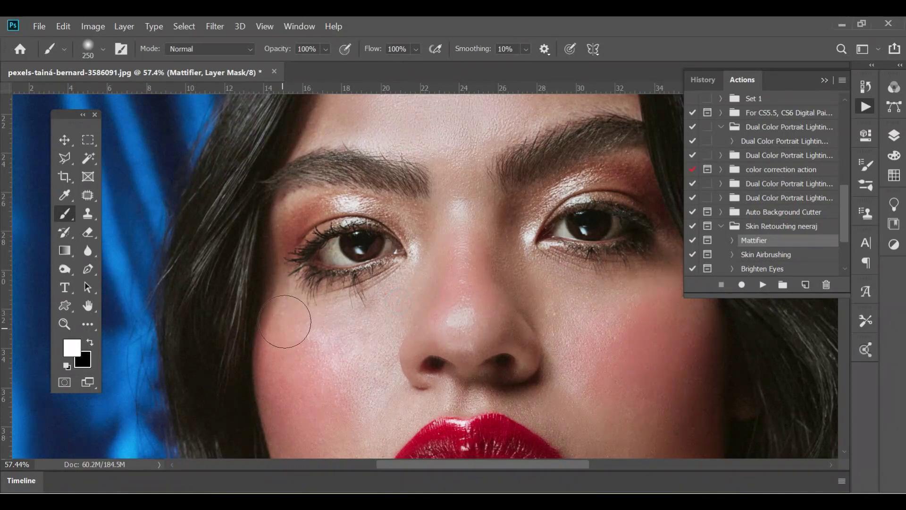
Continue painting the Mattifier mask around the lips, chin, nose, eyes and brows.
scroll(351, 312, "down", 2)
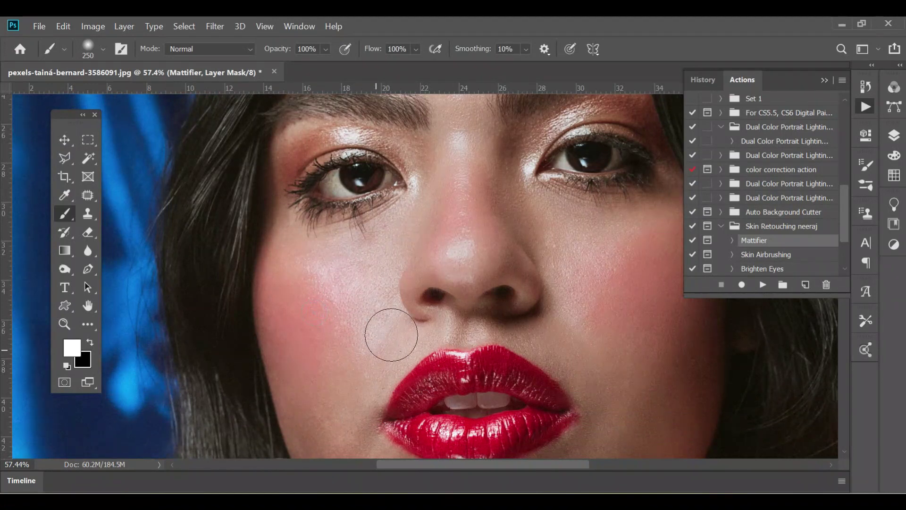
scroll(339, 291, "down", 2)
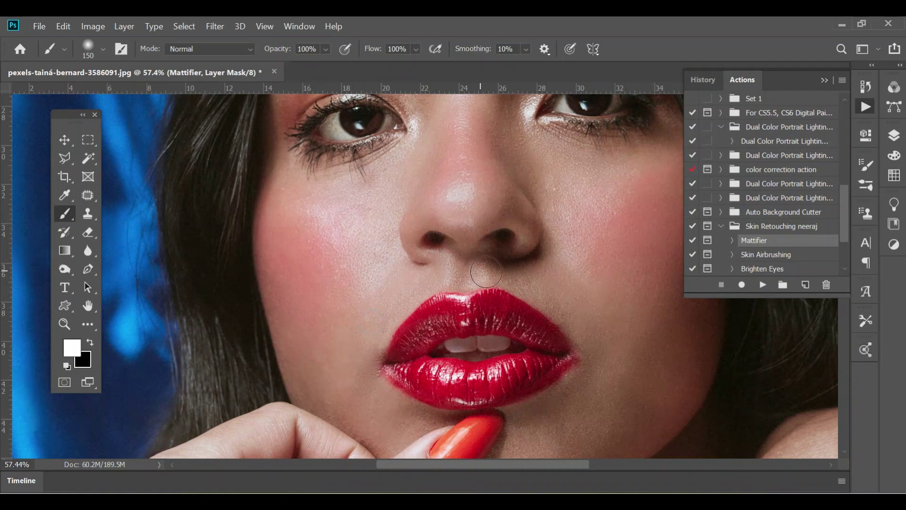
left_click_drag(608, 371, 611, 192)
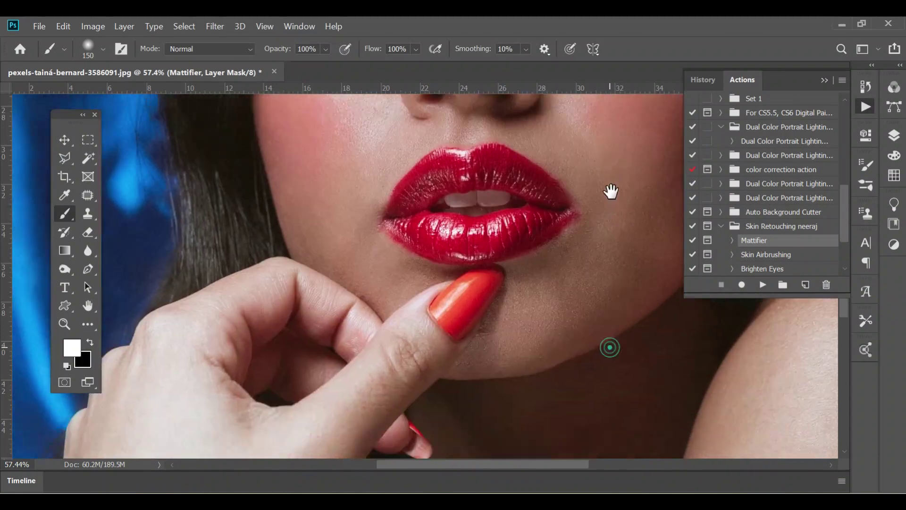
left_click(601, 227)
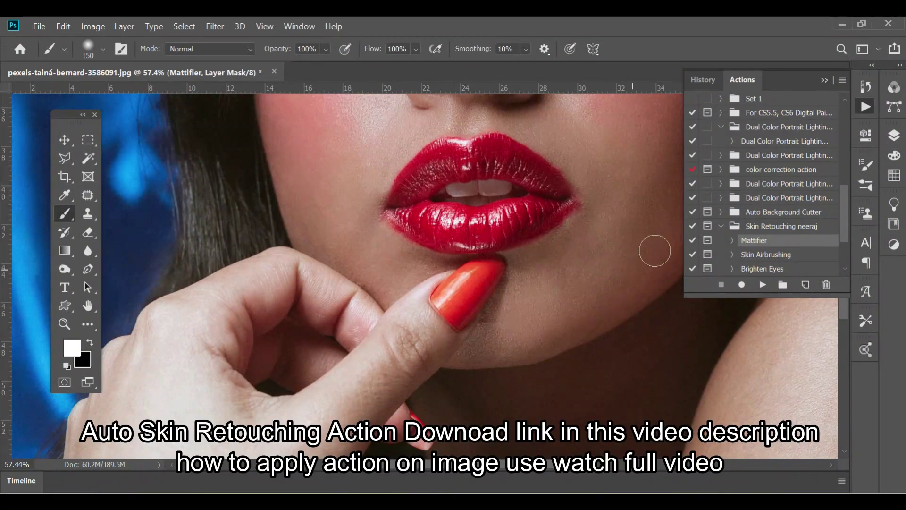
left_click_drag(655, 250, 570, 284)
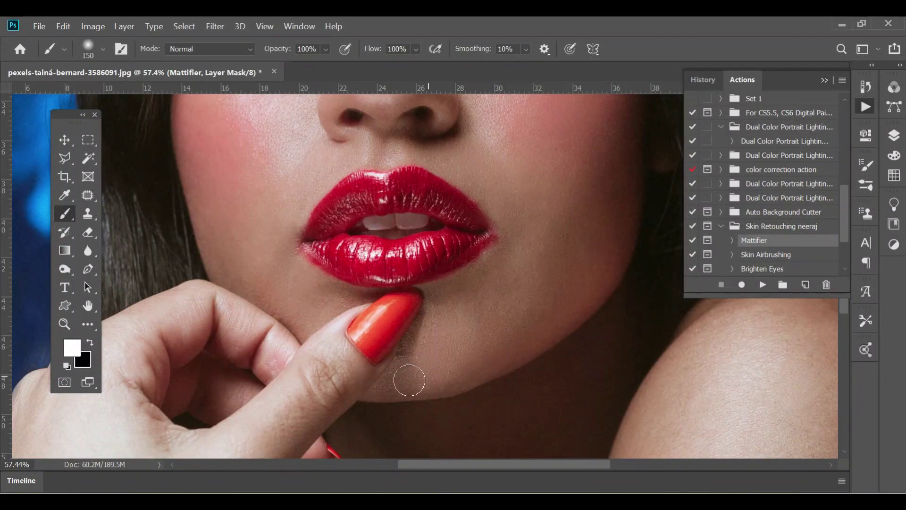
left_click_drag(499, 218, 508, 295)
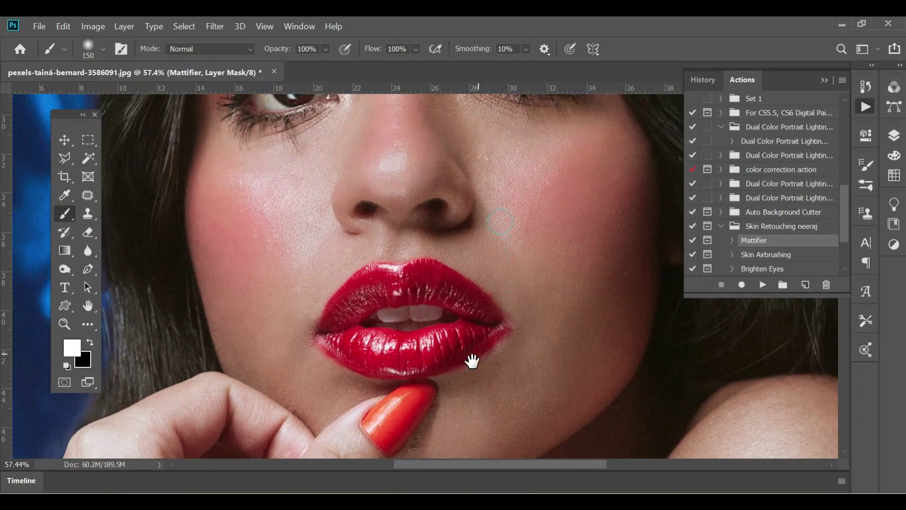
left_click_drag(489, 241, 526, 317)
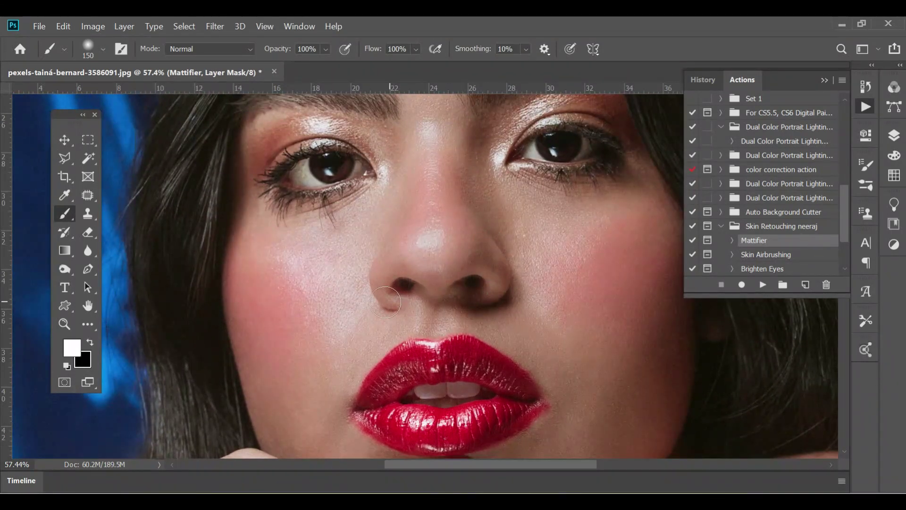
left_click_drag(358, 219, 412, 313)
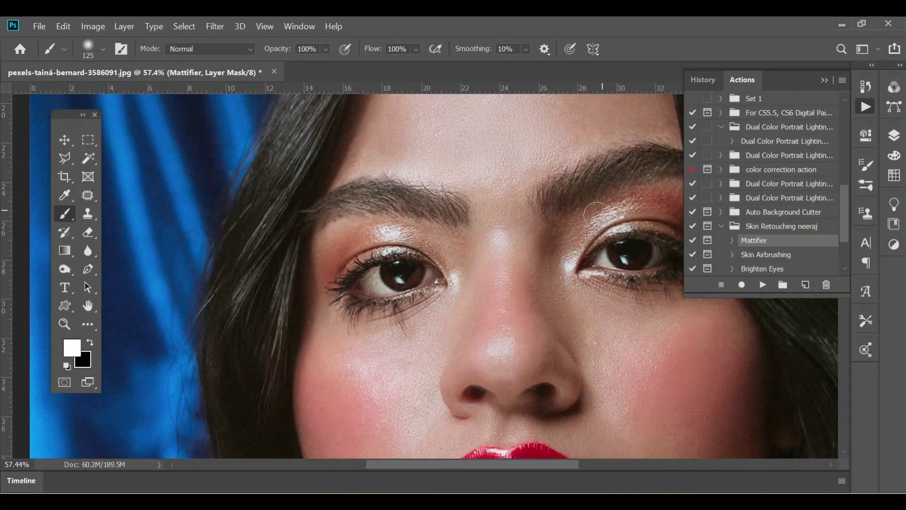
left_click_drag(584, 361, 486, 155)
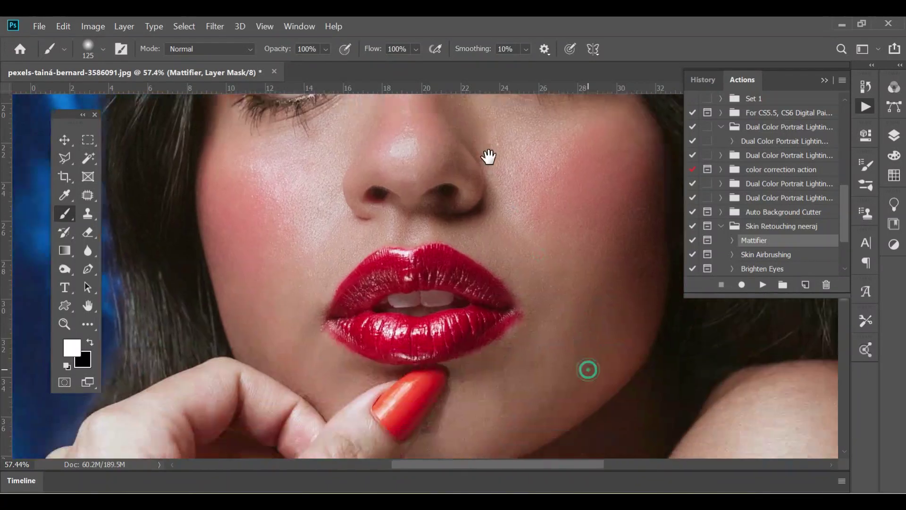
scroll(549, 291, "down", 2)
Enlarge the brush to 300 px and paint the Mattifier mask over the shoulder.
scroll(546, 232, "down", 2)
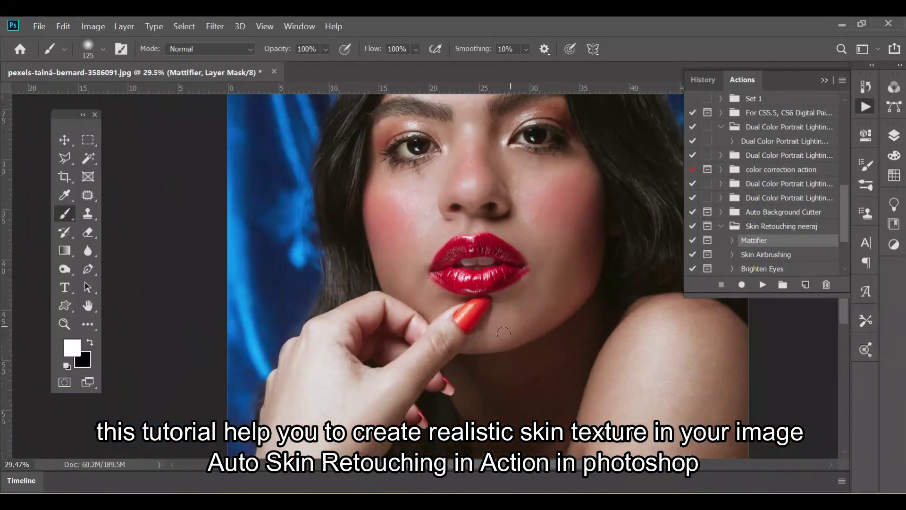
scroll(491, 332, "up", 3)
scroll(515, 265, "down", 2)
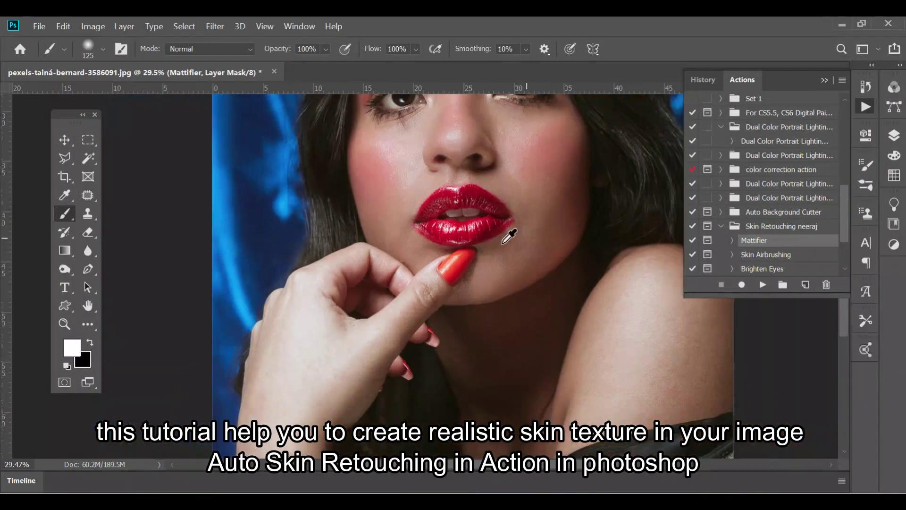
scroll(500, 259, "down", 2)
scroll(543, 292, "up", 2)
scroll(588, 303, "up", 1)
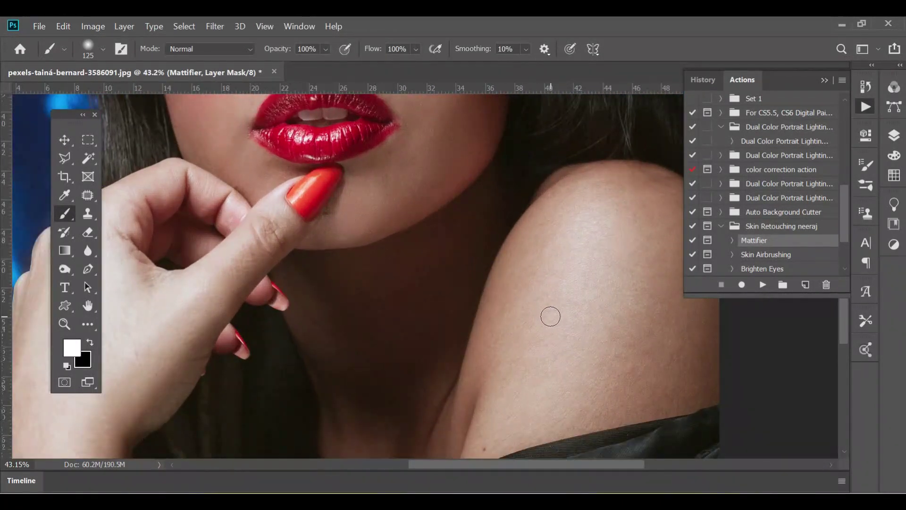
key("bracketright")
key("bracketright")
key("bracketright")
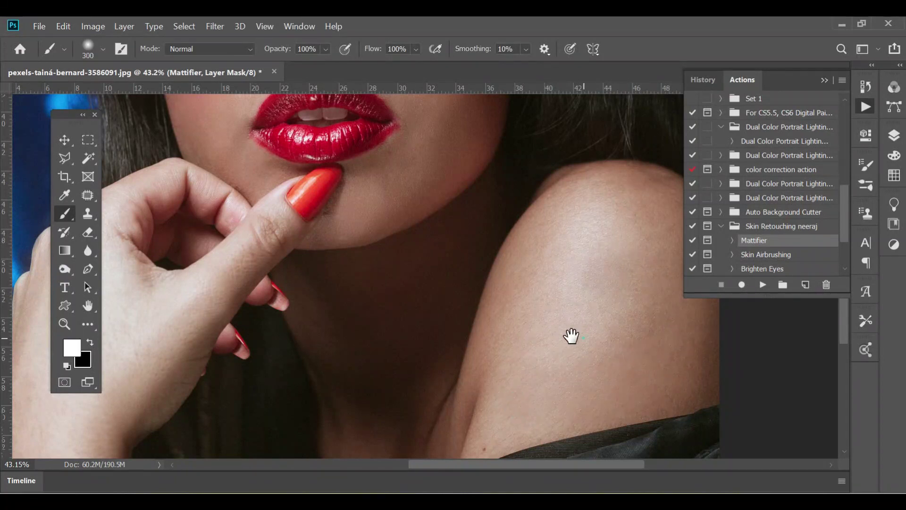
left_click_drag(570, 334, 495, 327)
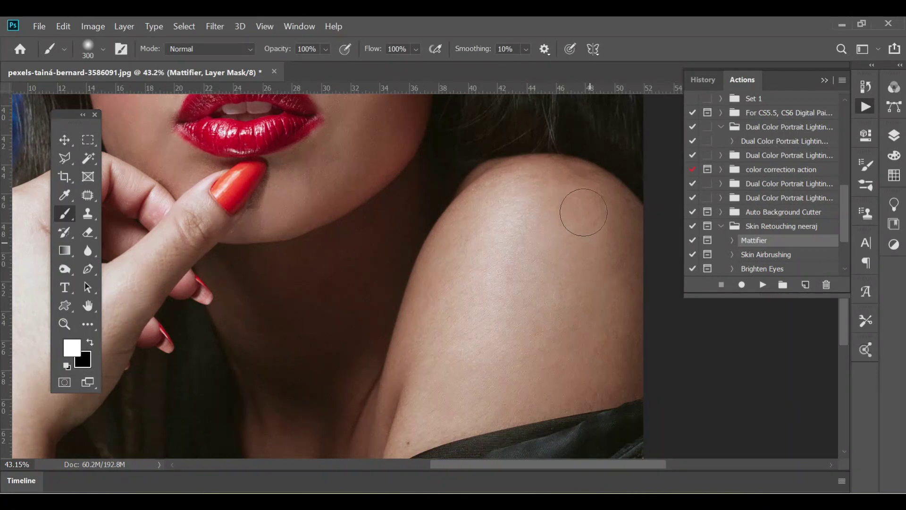
mouse_move(580, 195)
left_mouse_down()
mouse_move(473, 226)
mouse_move(415, 360)
mouse_move(516, 202)
mouse_move(435, 402)
left_mouse_up()
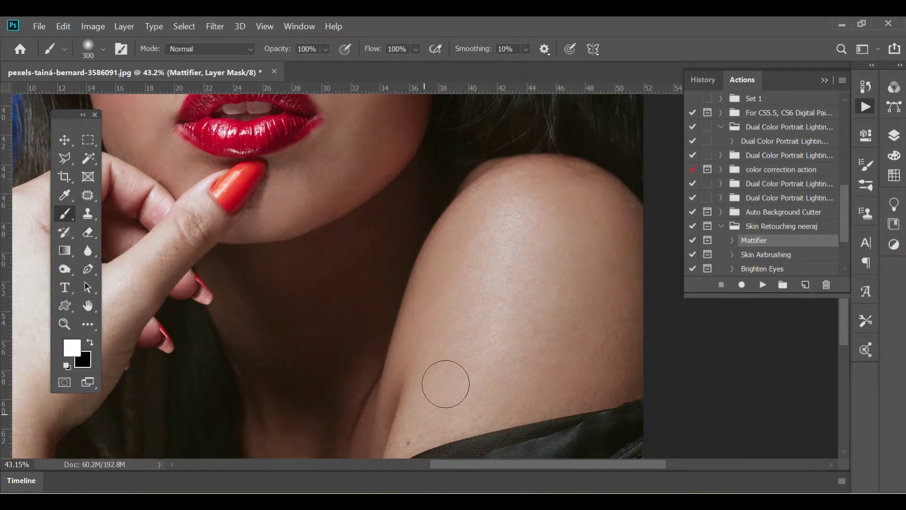
Paint the Mattifier mask over the neck, arm and hand, then fit the portrait on screen.
left_click_drag(493, 363, 611, 188)
left_click_drag(457, 218, 456, 348)
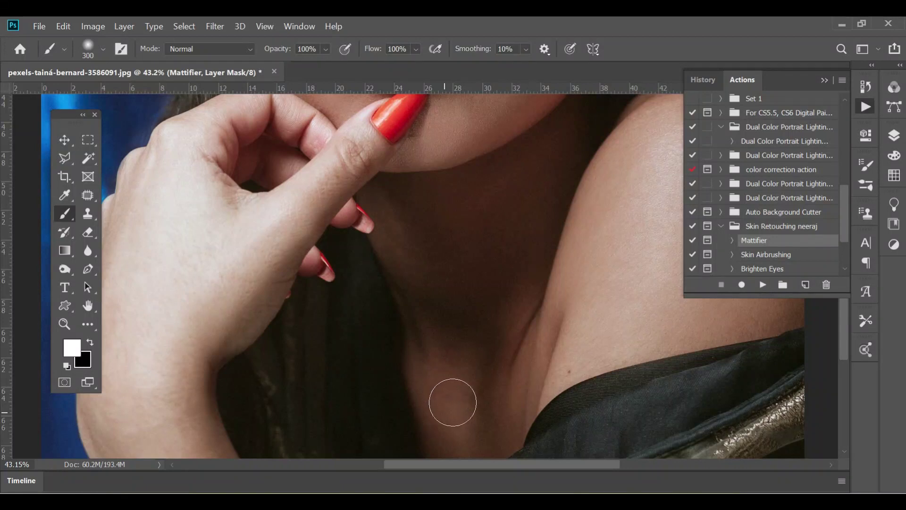
left_click_drag(453, 401, 485, 208)
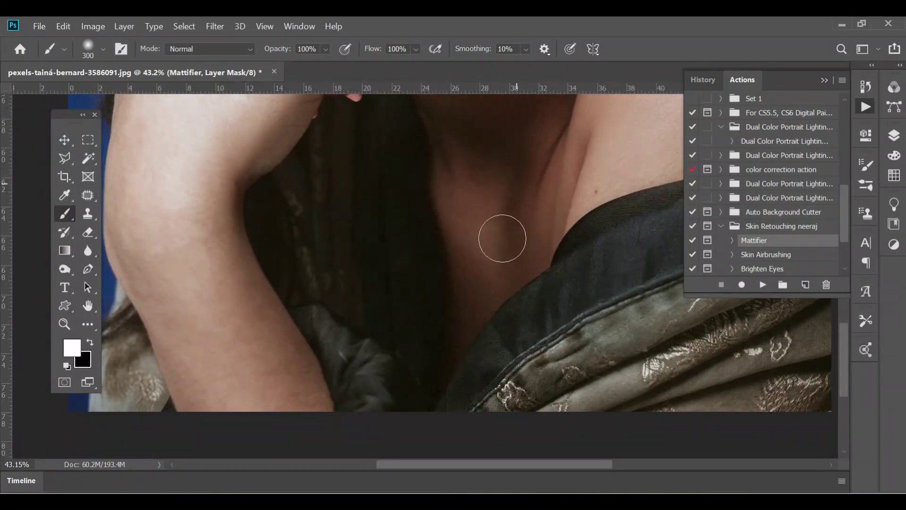
left_click_drag(501, 239, 537, 263)
scroll(333, 386, "down", 3)
scroll(344, 212, "up", 2)
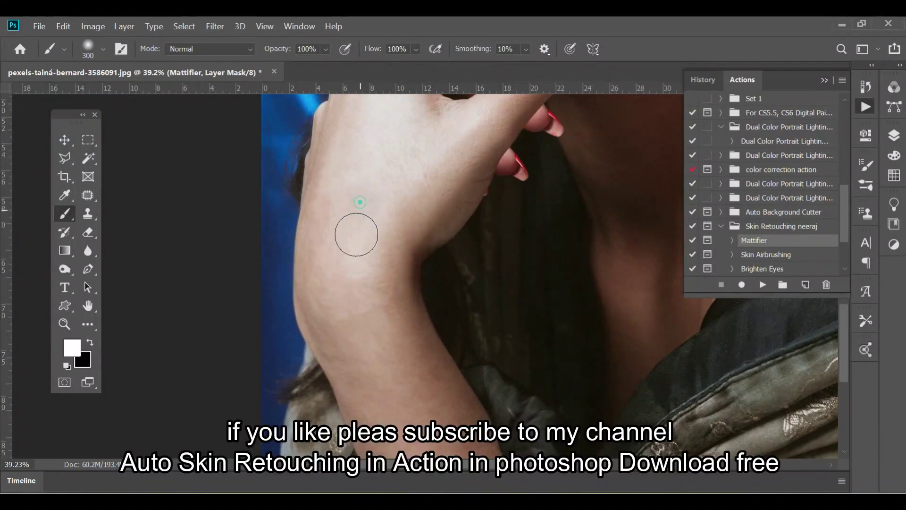
left_click_drag(374, 135, 346, 384)
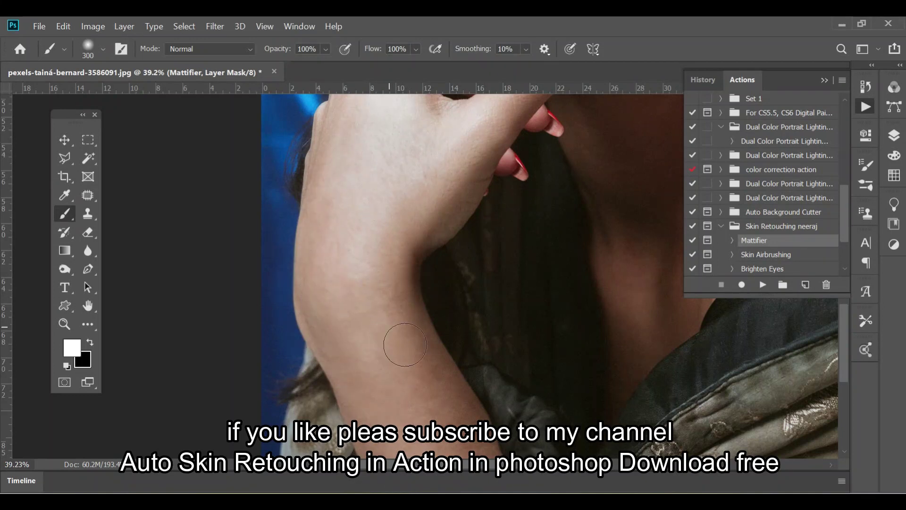
left_click_drag(362, 255, 318, 375)
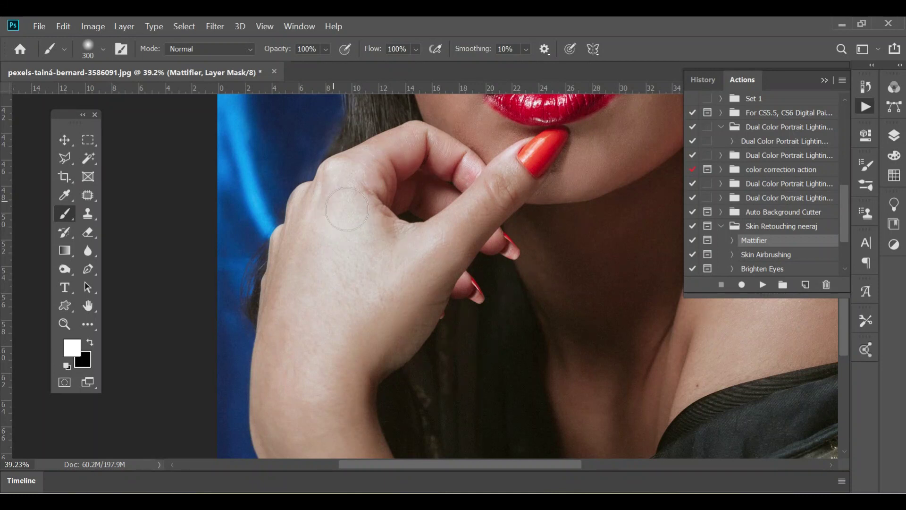
left_click_drag(318, 187, 286, 285)
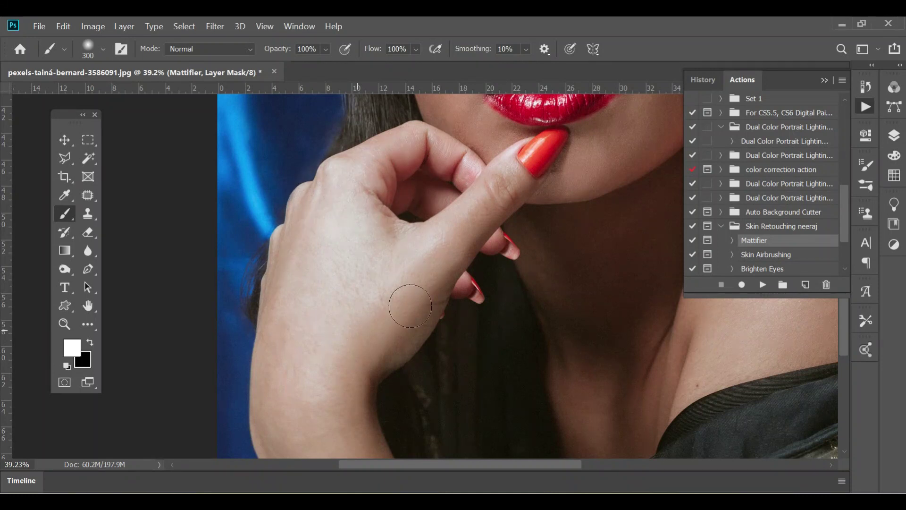
key("ctrl+0")
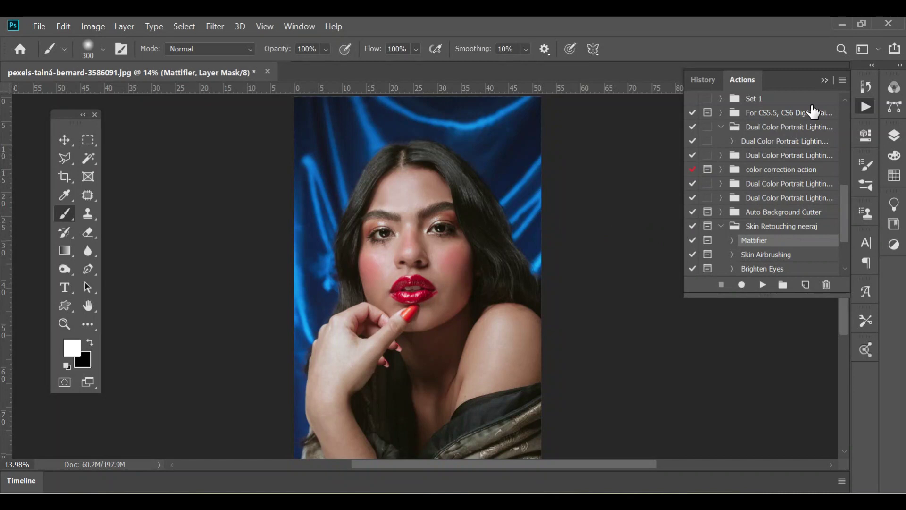
left_click(824, 81)
left_click(895, 137)
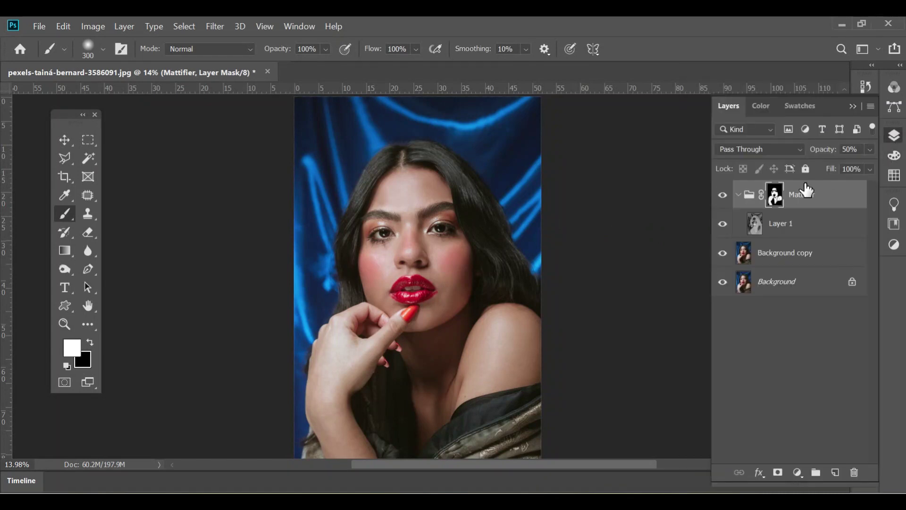
key("v")
scroll(405, 247, "up", 3)
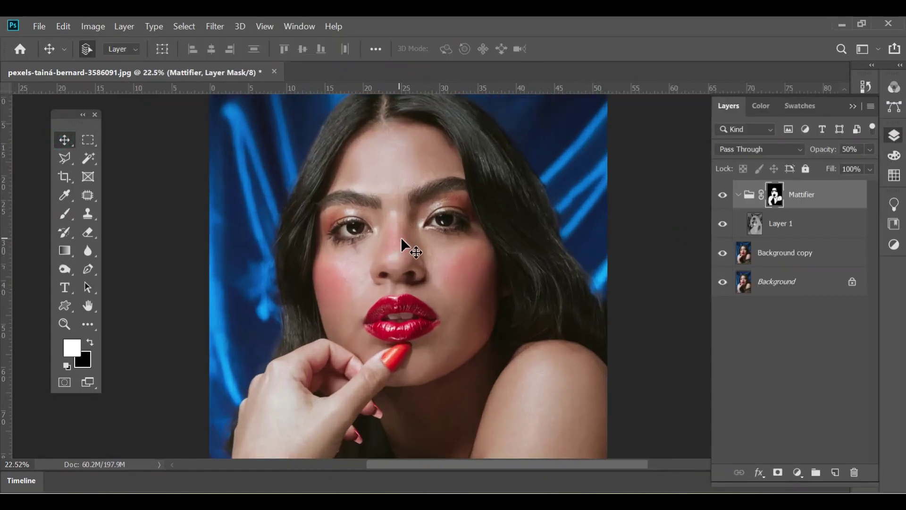
left_click_drag(431, 245, 432, 211)
left_click(721, 203)
left_click(721, 203)
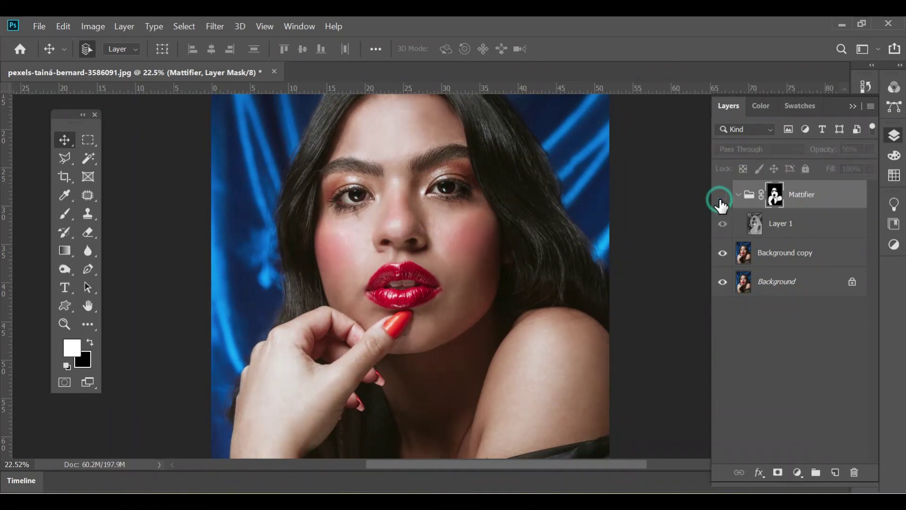
left_click(721, 203)
left_click(721, 203)
left_click(721, 203)
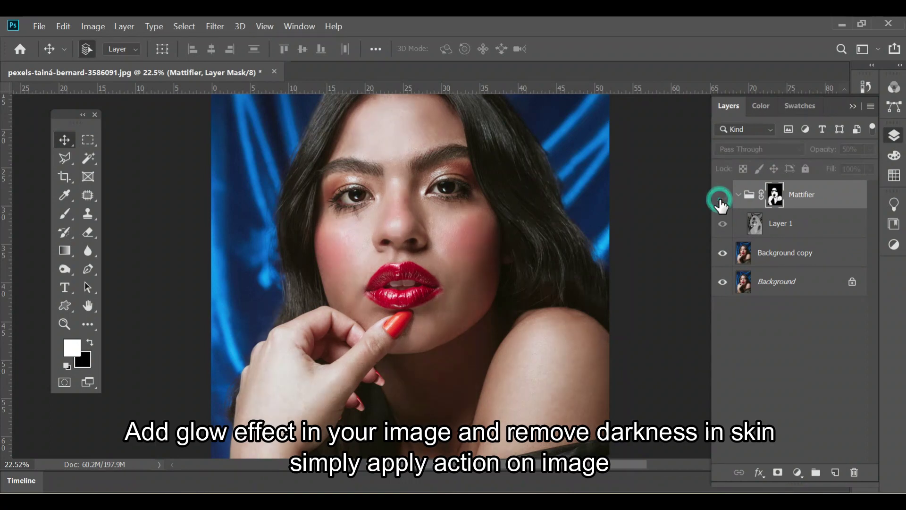
left_click(722, 194)
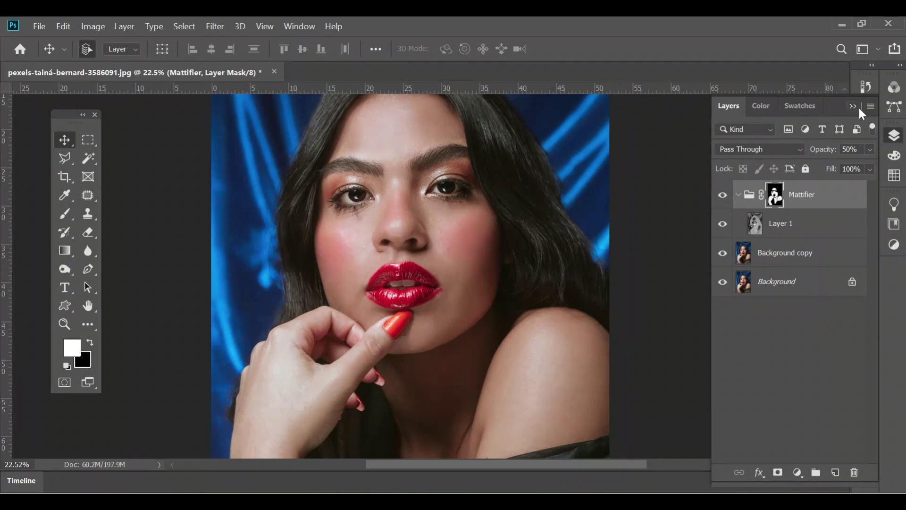
left_click(854, 107)
left_click(862, 110)
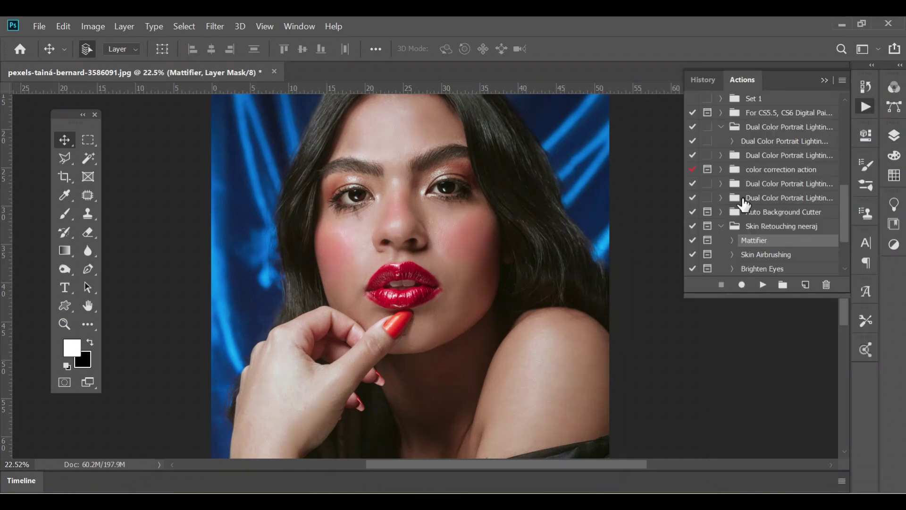
Run the Skin Airbrushing action and dismiss its pause message to begin painting its mask.
left_click(752, 255)
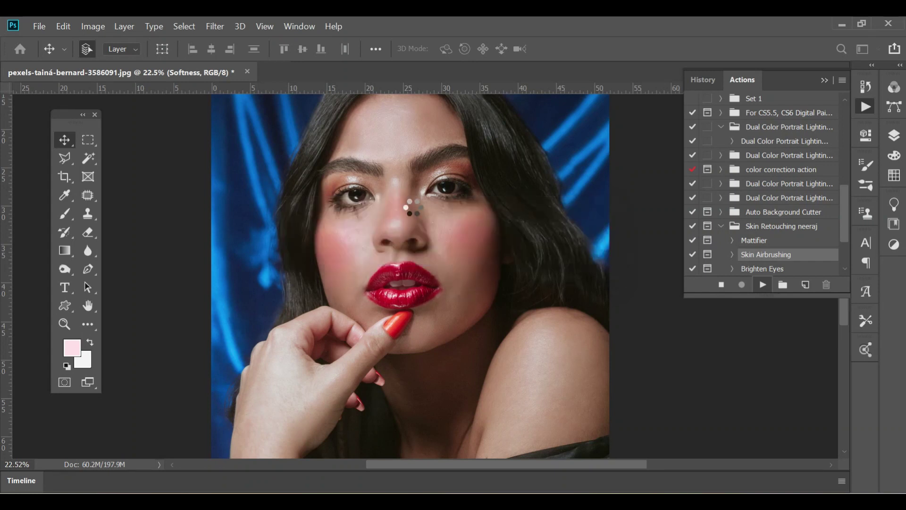
left_click(471, 220)
left_click_drag(390, 150, 412, 120)
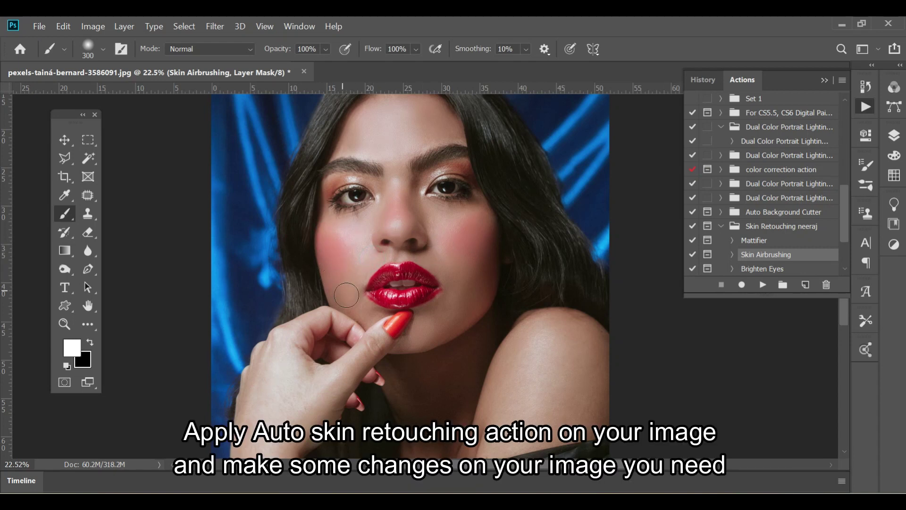
Paint the Skin Airbrushing mask over the neck, arm and hand, then view the whole portrait.
scroll(401, 317, "down", 3)
scroll(449, 323, "right", 2)
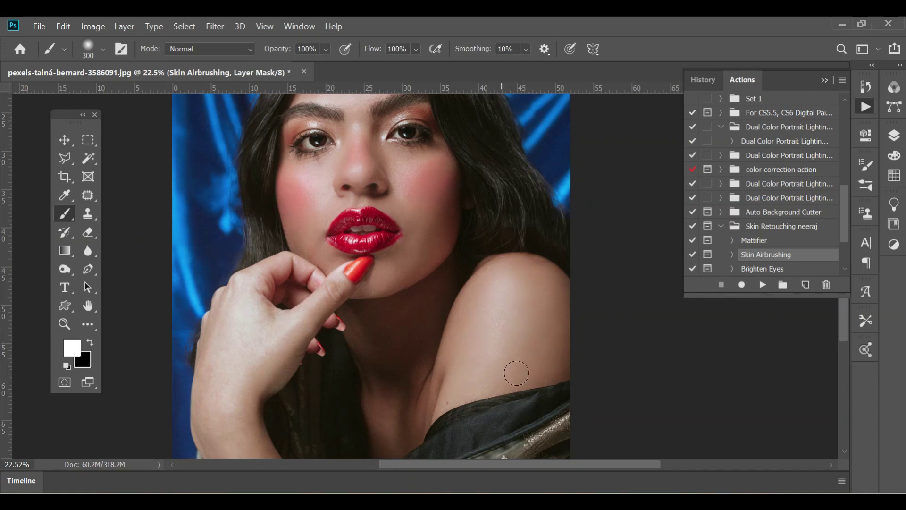
left_click_drag(511, 361, 585, 283)
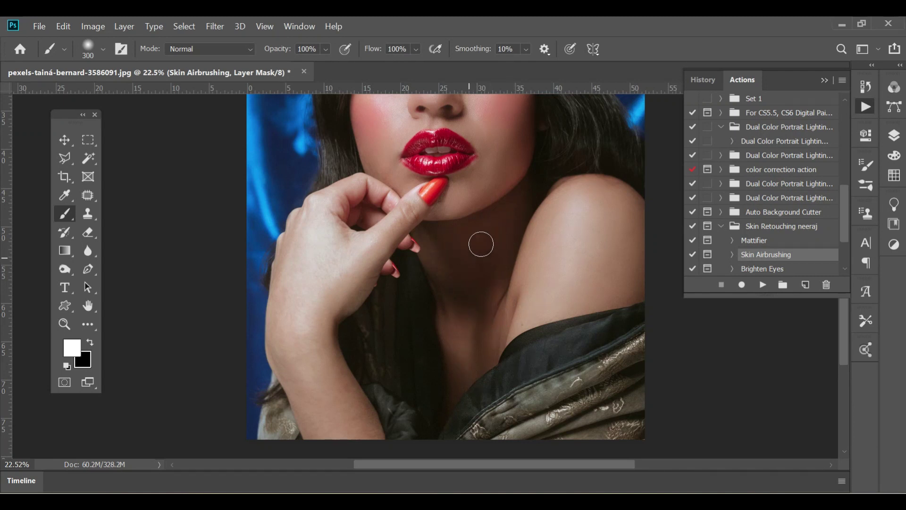
left_click_drag(497, 314, 546, 263)
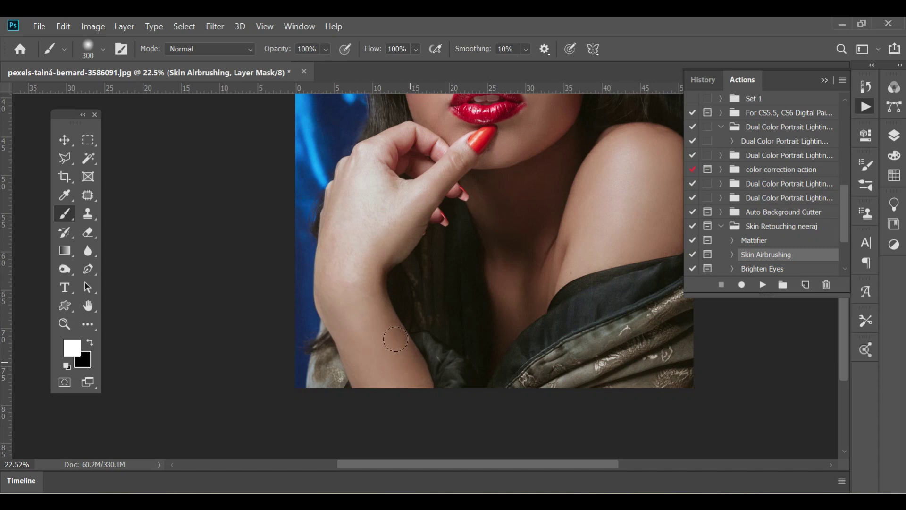
left_click_drag(366, 242, 359, 325)
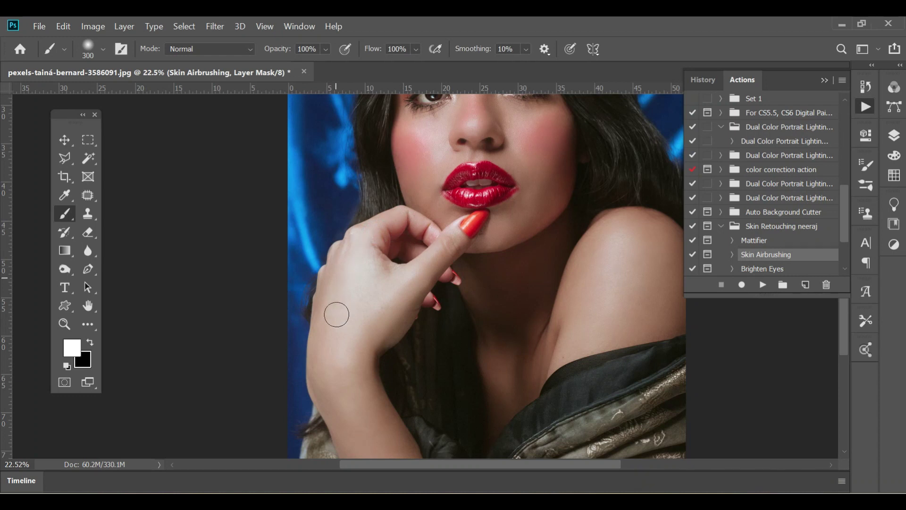
scroll(279, 297, "down", 3)
scroll(188, 236, "up", 2)
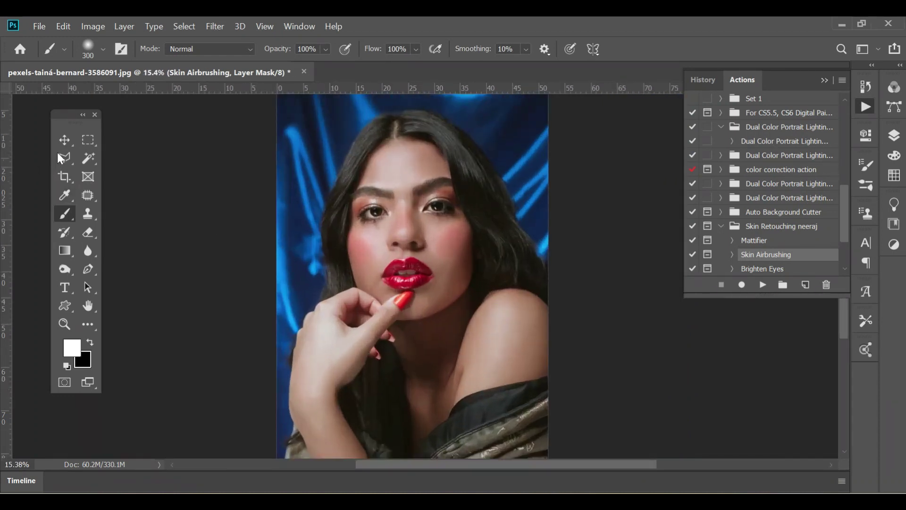
left_click(64, 138)
scroll(380, 349, "up", 1)
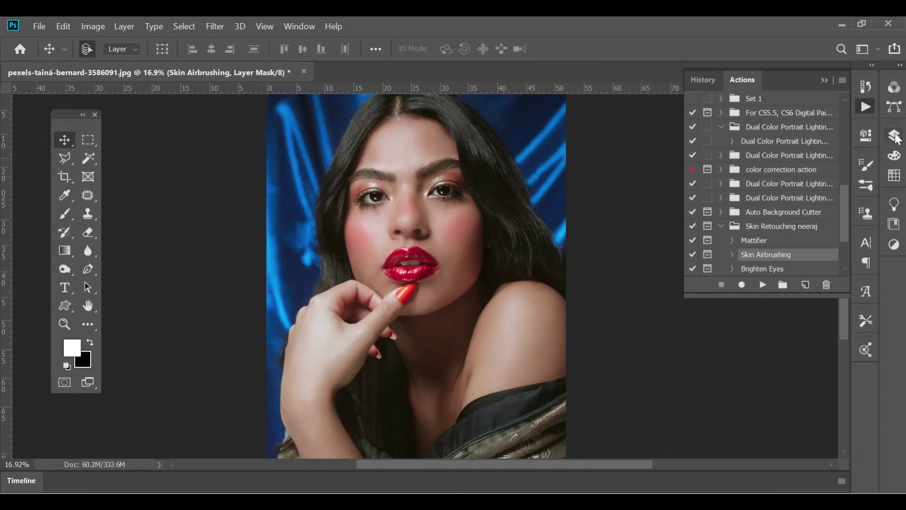
left_click(894, 136)
left_click(722, 196)
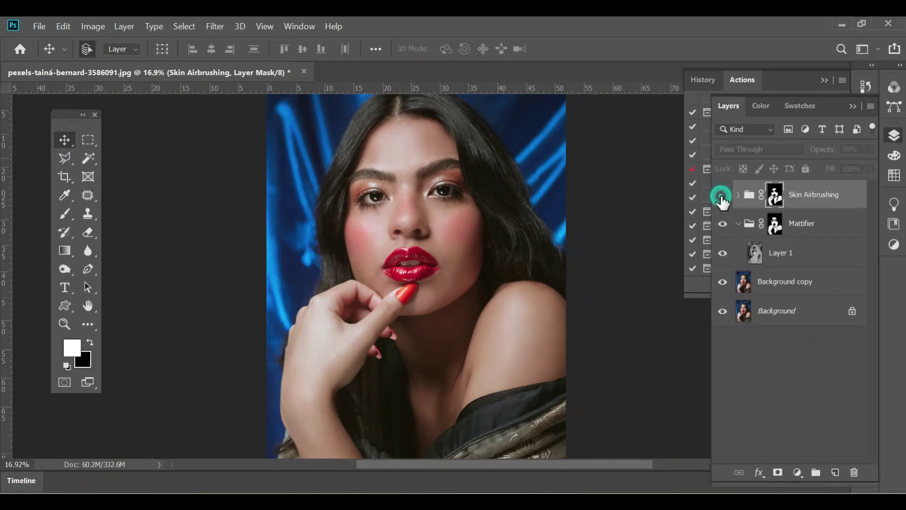
left_click(722, 195)
left_click(722, 196)
left_click(722, 197)
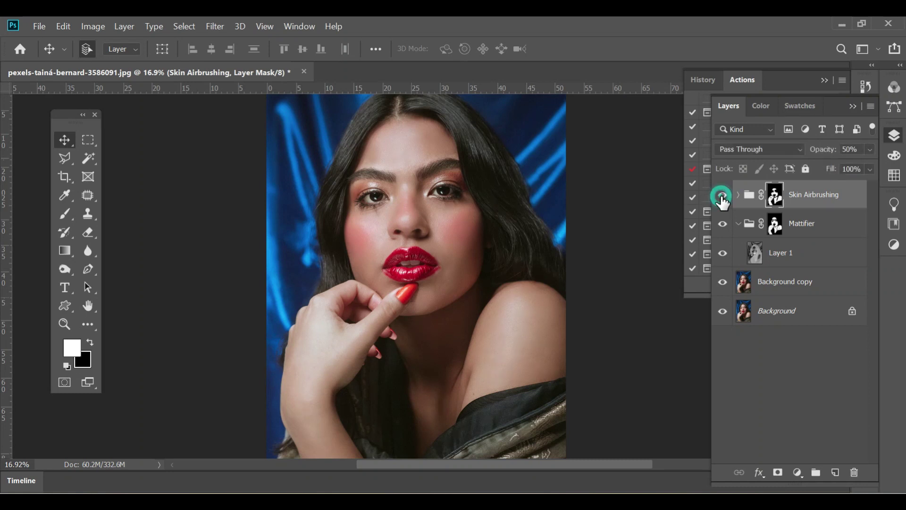
left_click(854, 106)
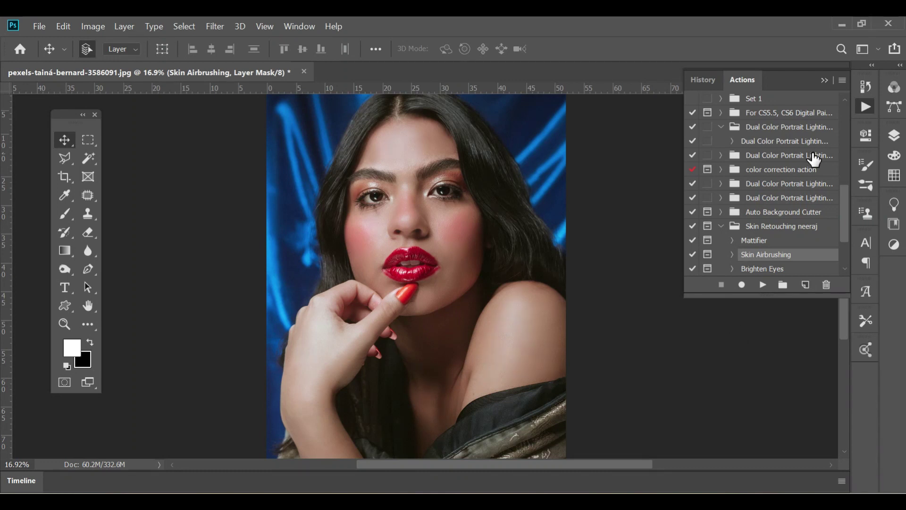
Run the Brighten Eyes action and paint its mask over both eyes.
scroll(773, 212, "down", 2)
left_click(760, 241)
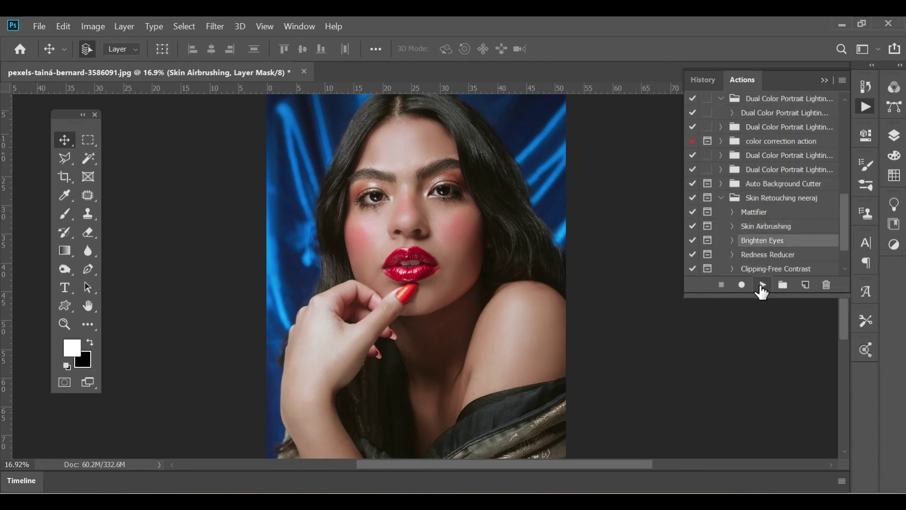
left_click(762, 285)
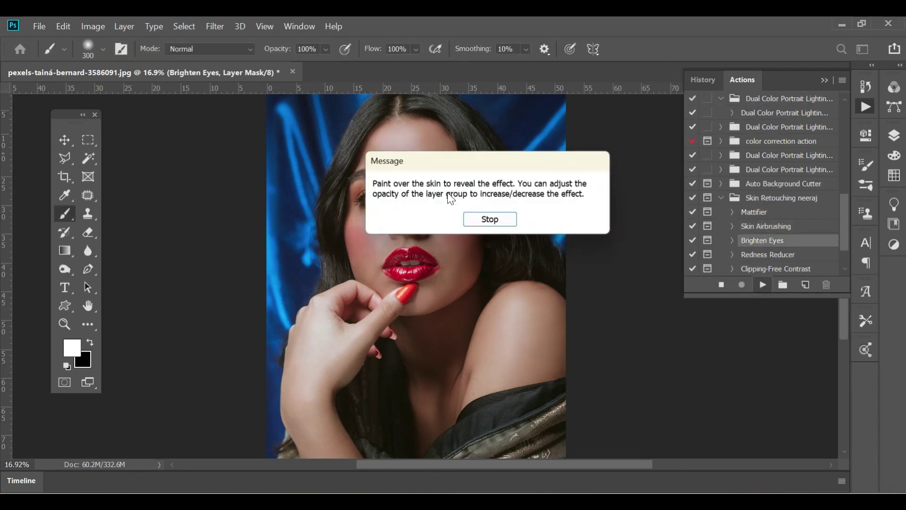
left_click(478, 224)
left_click_drag(433, 193, 457, 194)
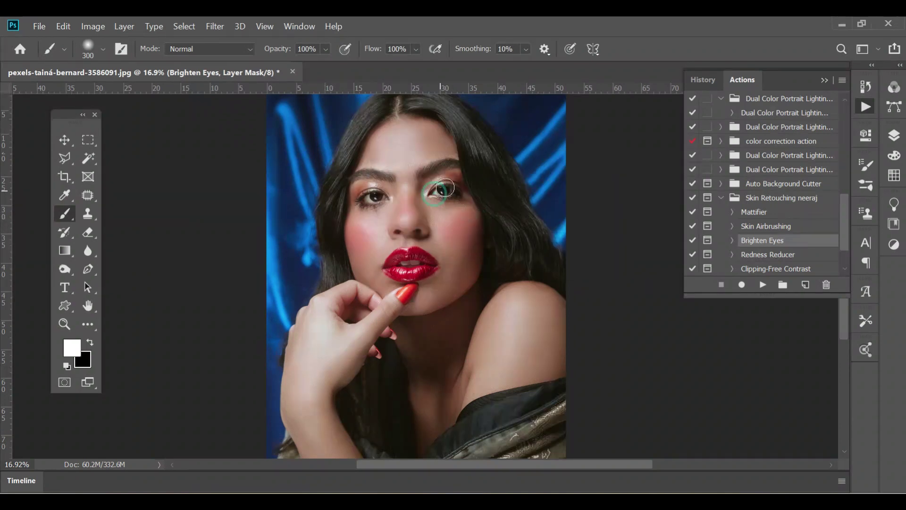
left_click_drag(379, 200, 367, 198)
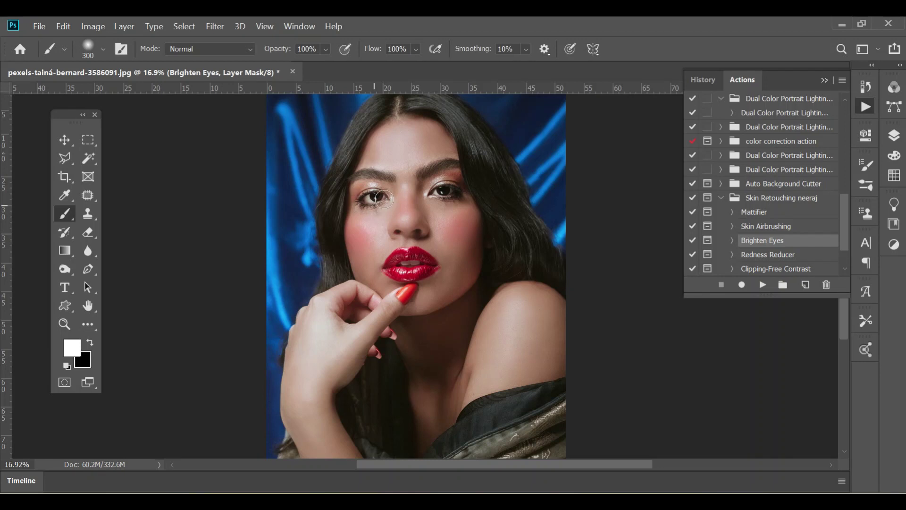
Toggle the Brighten Eyes group's visibility to compare before and after, leaving it on.
left_click(892, 139)
left_click(724, 194)
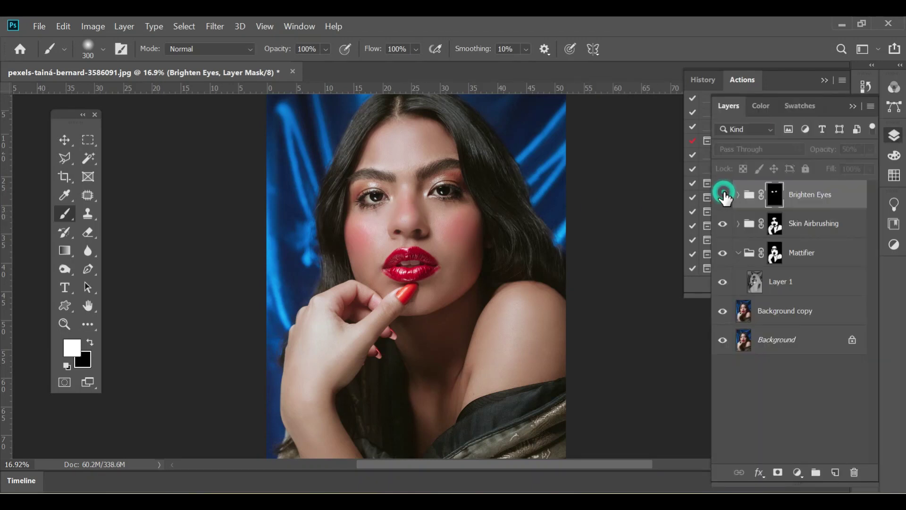
left_click(723, 195)
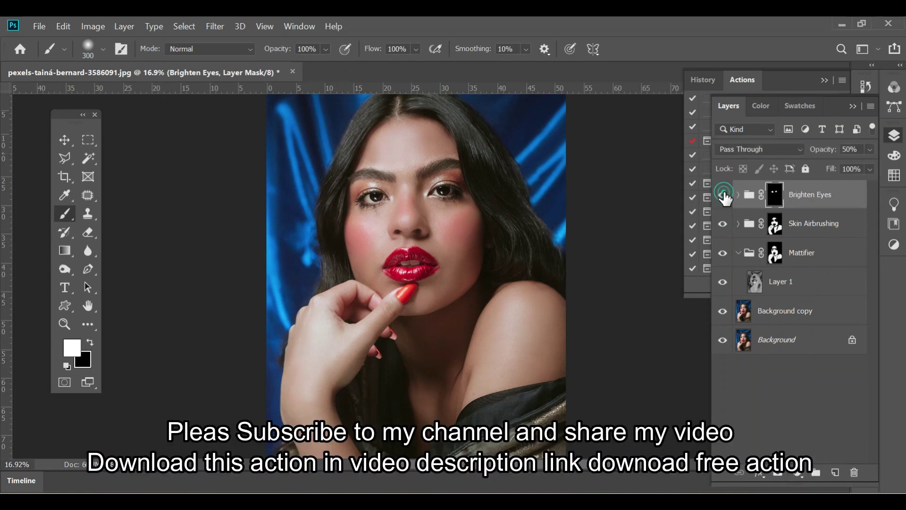
left_click(723, 194)
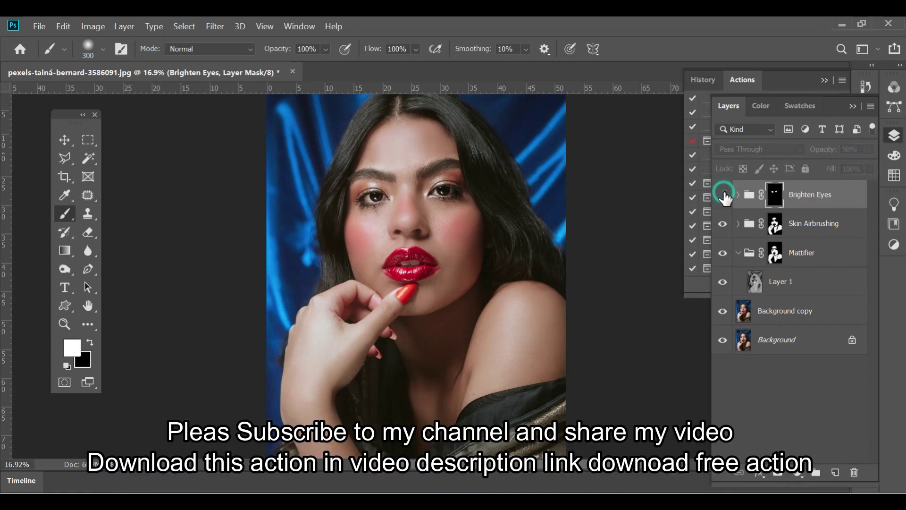
left_click(854, 107)
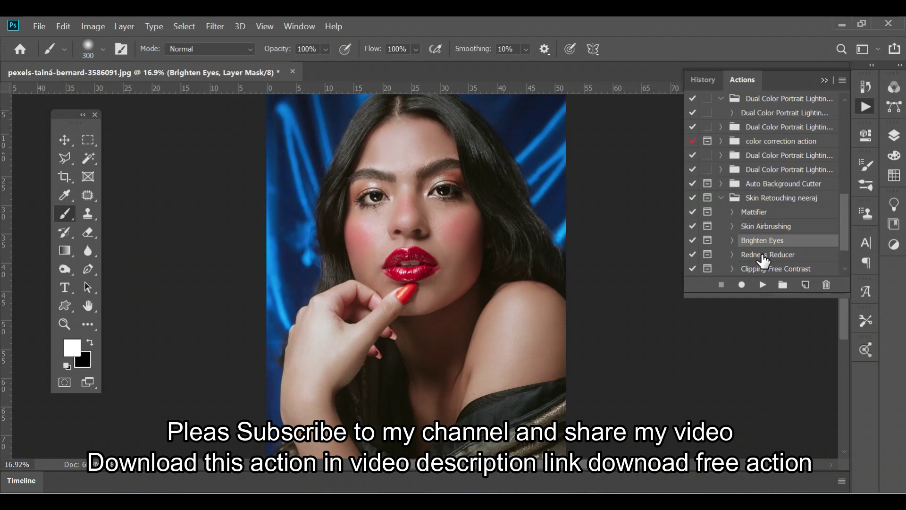
Run the Redness Reducer action, dismiss its message, and switch to the Move tool.
left_click(763, 255)
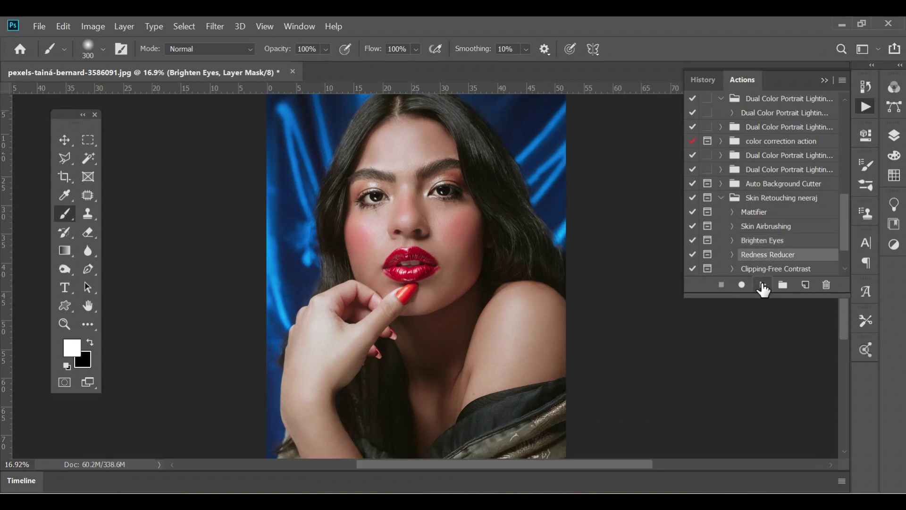
left_click(763, 285)
left_click(511, 228)
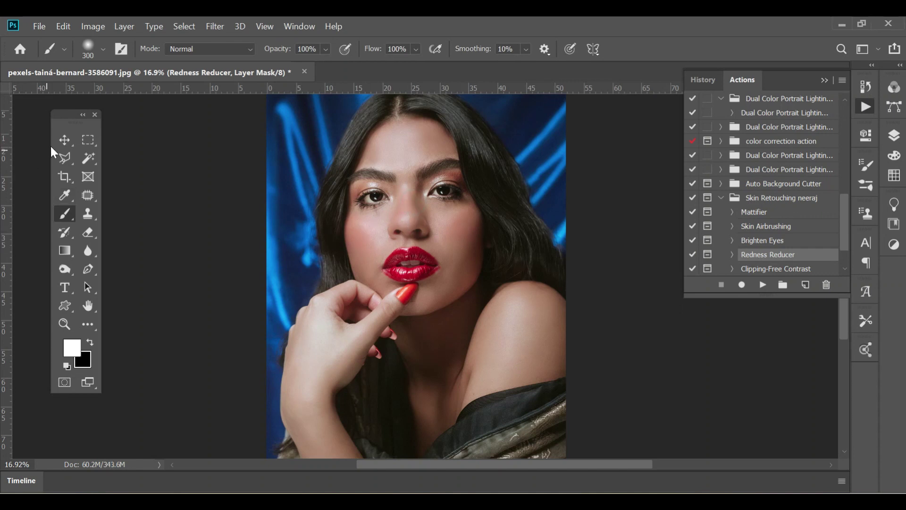
left_click(65, 140)
Toggle the Redness Reducer group's visibility in Layers to compare before and after.
left_click(894, 135)
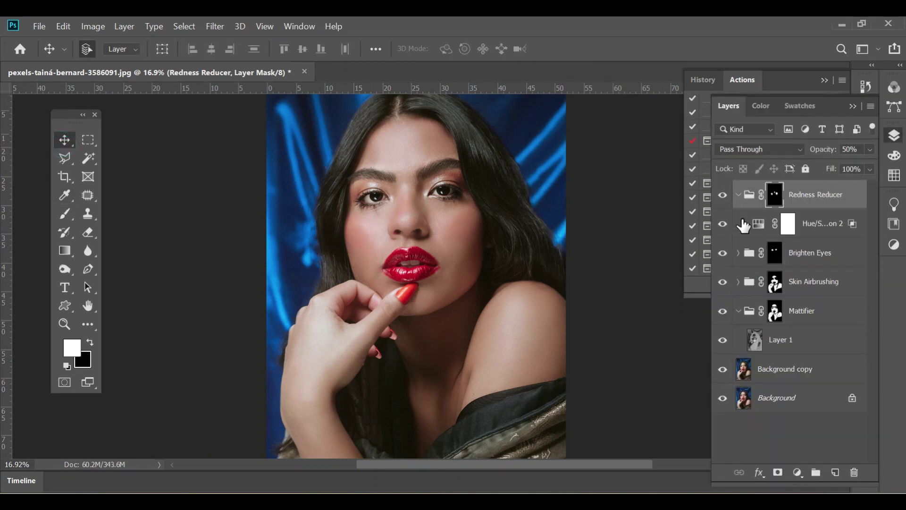
left_click(722, 195)
left_click(723, 195)
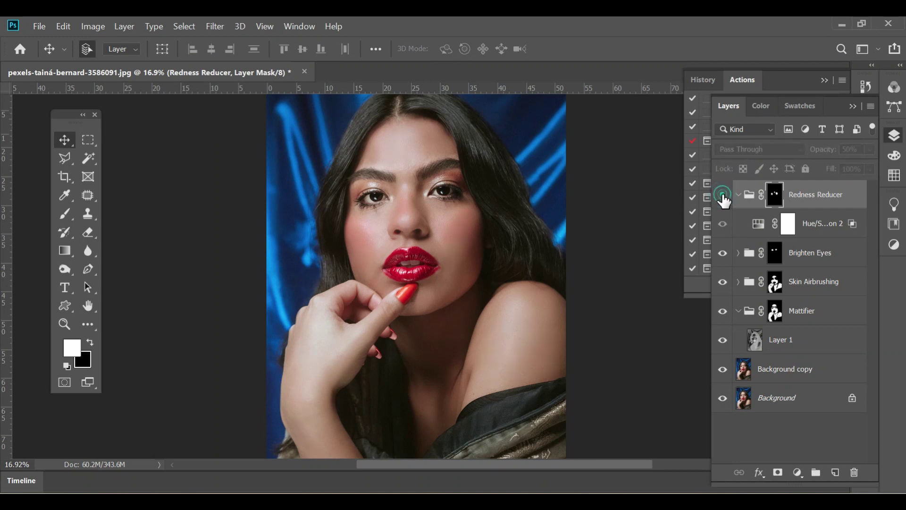
left_click(722, 194)
left_click(722, 194)
left_click(722, 195)
left_click(853, 106)
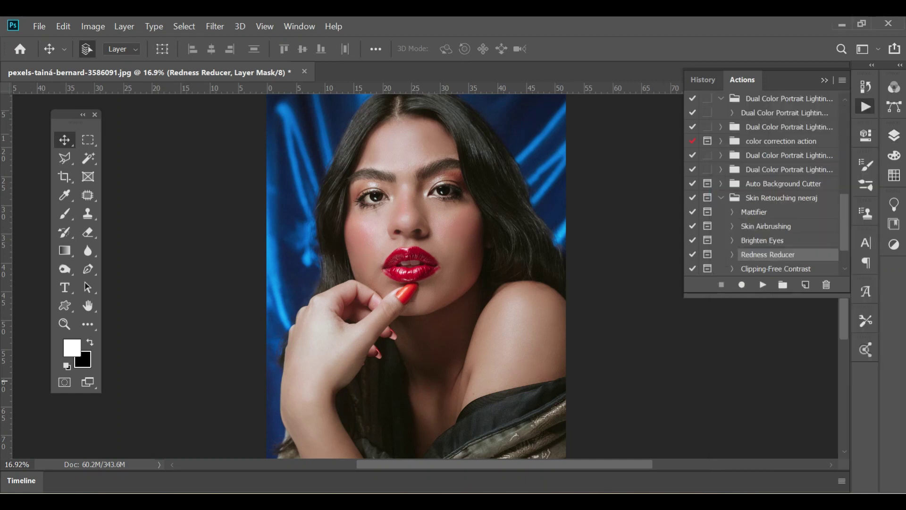
Run the Clipping-Free Contrast action and paint its mask across the face near the eye.
scroll(790, 241, "down", 1)
left_click(782, 242)
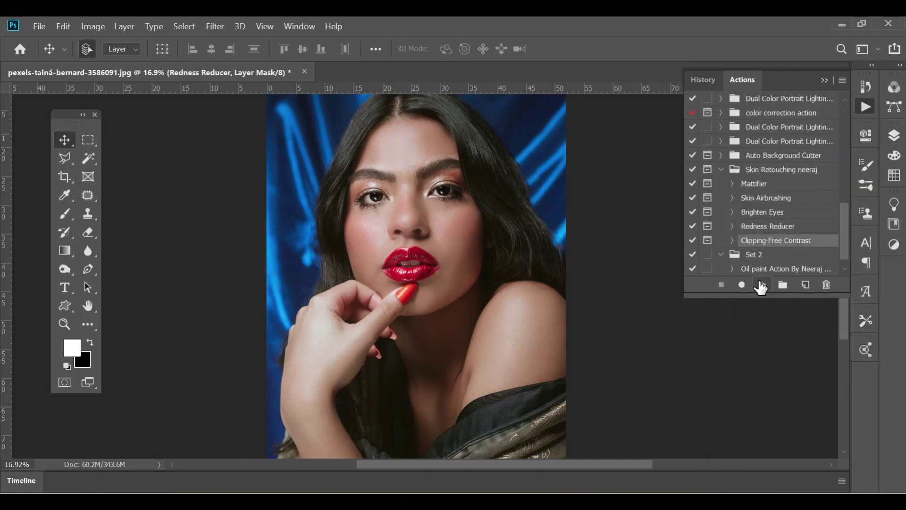
left_click(762, 285)
left_click(514, 230)
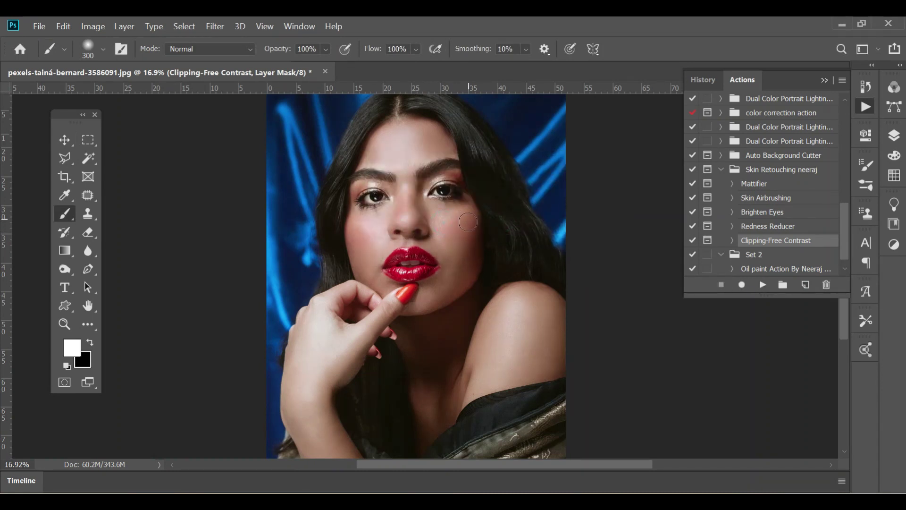
left_click_drag(429, 193, 449, 203)
left_click(66, 143)
Toggle the Clipping-Free Contrast group on and off to compare, leaving it visible.
left_click(894, 136)
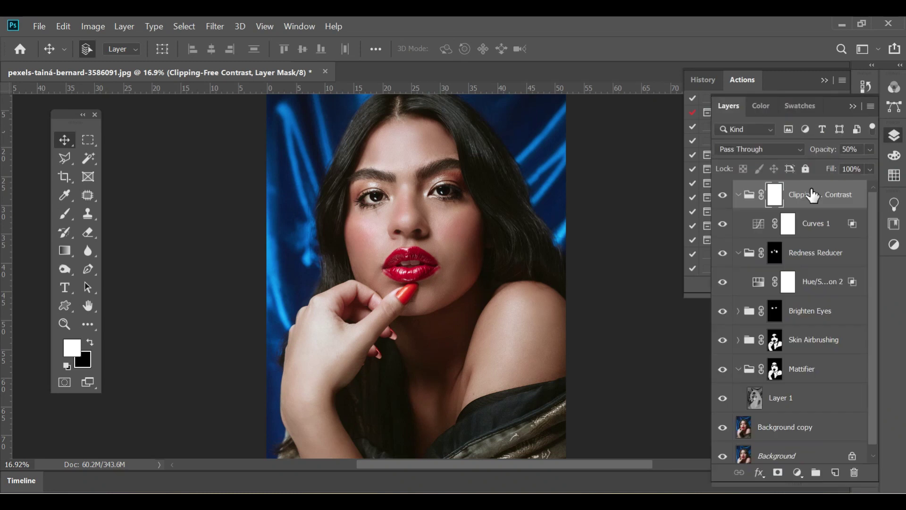
left_click(722, 194)
left_click(722, 196)
left_click(722, 196)
left_click(722, 195)
left_click(722, 195)
left_click(722, 195)
left_click(722, 195)
left_click(722, 195)
Zoom out and collapse the Layers panel to review the fully retouched portrait beside the Actions list.
scroll(403, 233, "down", 1)
left_click(849, 108)
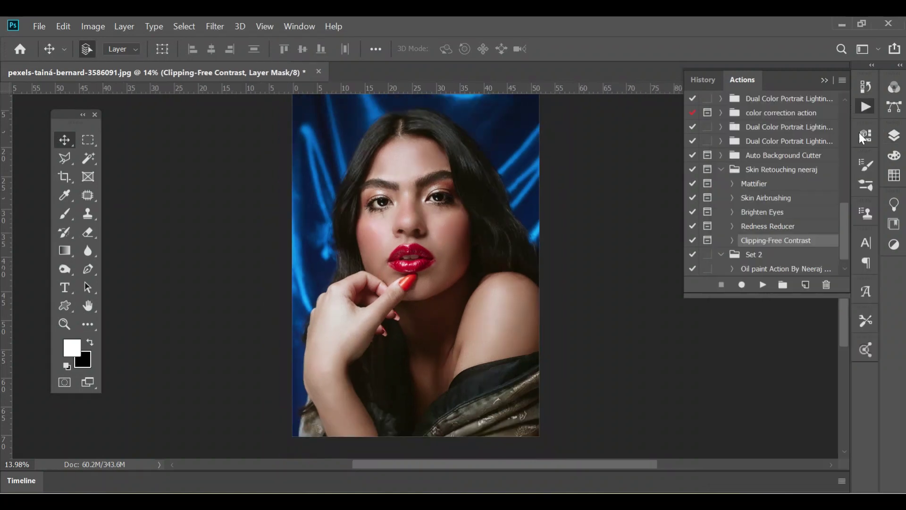
scroll(490, 216, "down", 1)
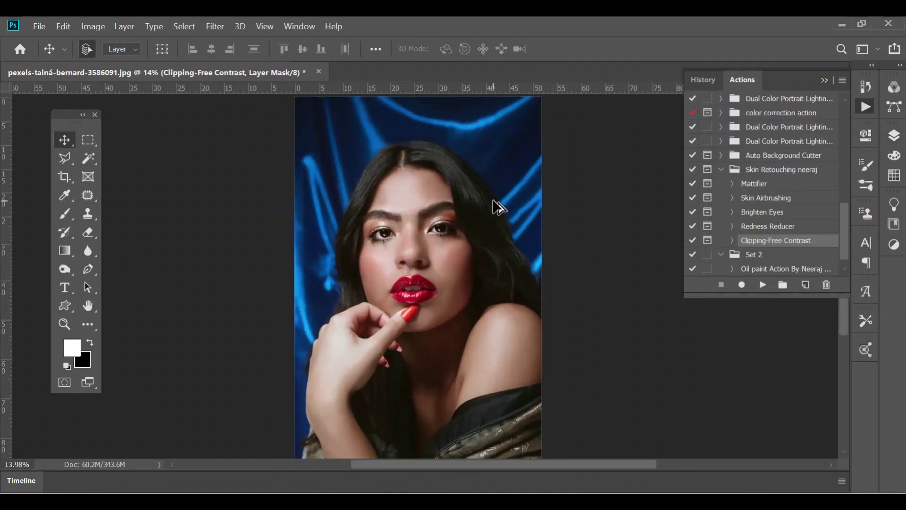